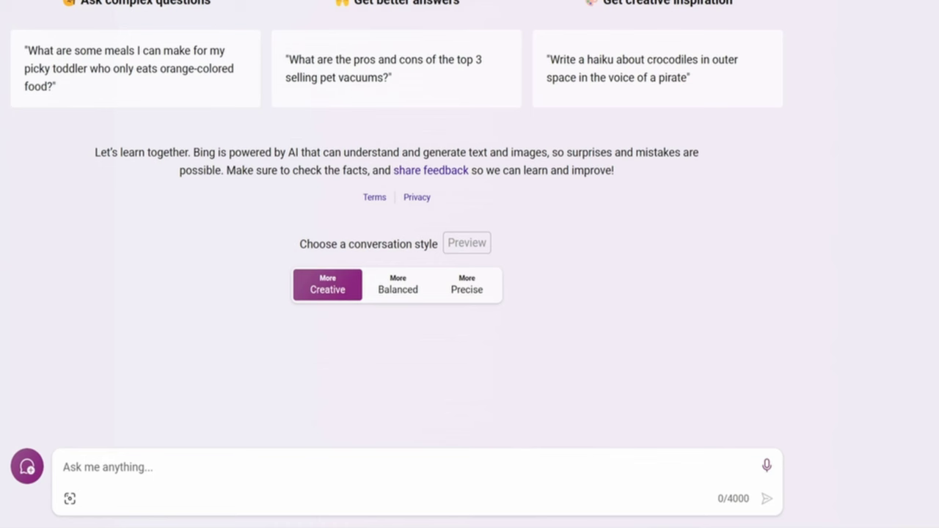
Step: Submit the pumpkin-sipping-a-latte-on-a-bench prompt with a Happy Thanksgiving speech bubble to Bing Chat
left_click(570, 460)
type("illustration of a cute pumpkin character relaxing on the bench, he is sipping pumpkin latte. There is a speech bulb that says Happy Thanksgiving")
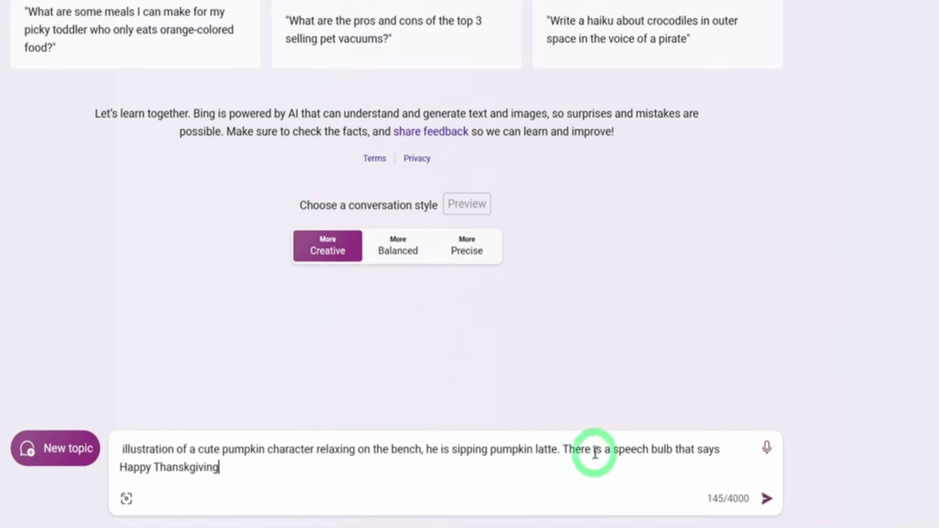
left_click(766, 498)
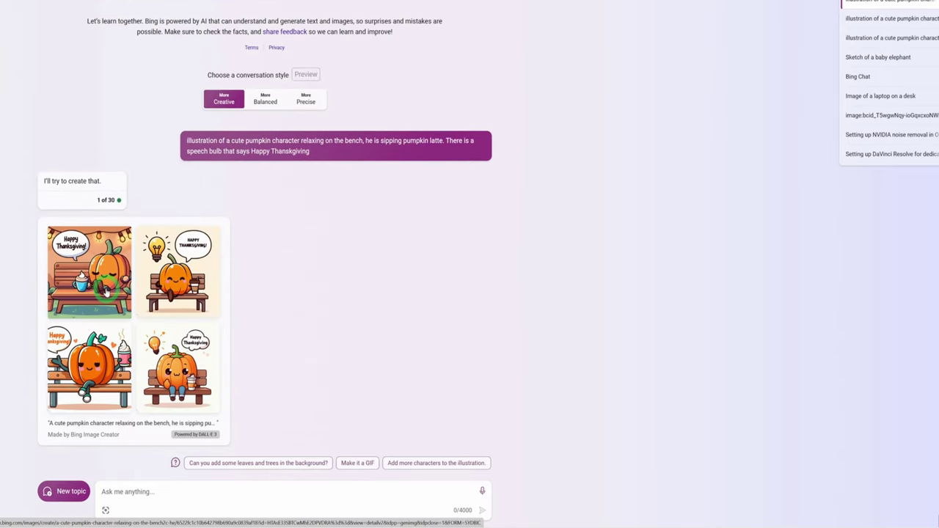
left_click(106, 289)
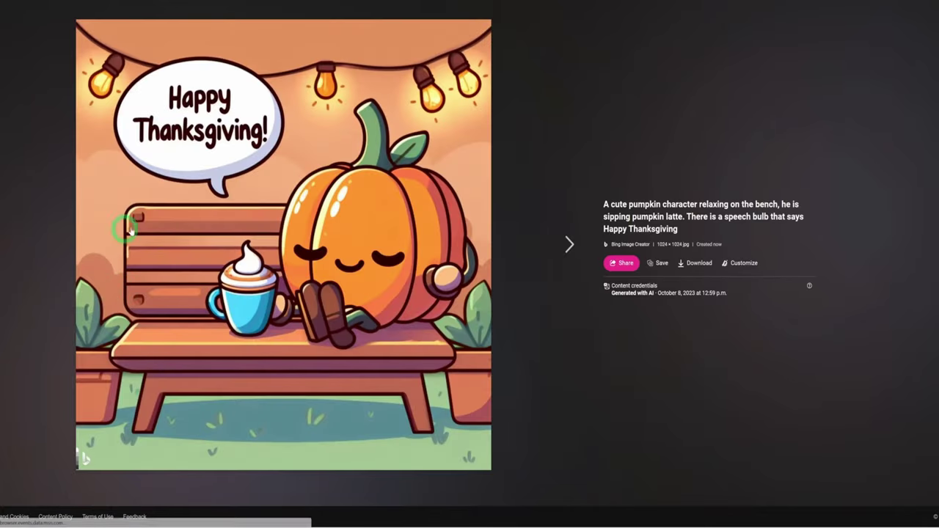
left_click(557, 247)
left_click(557, 247)
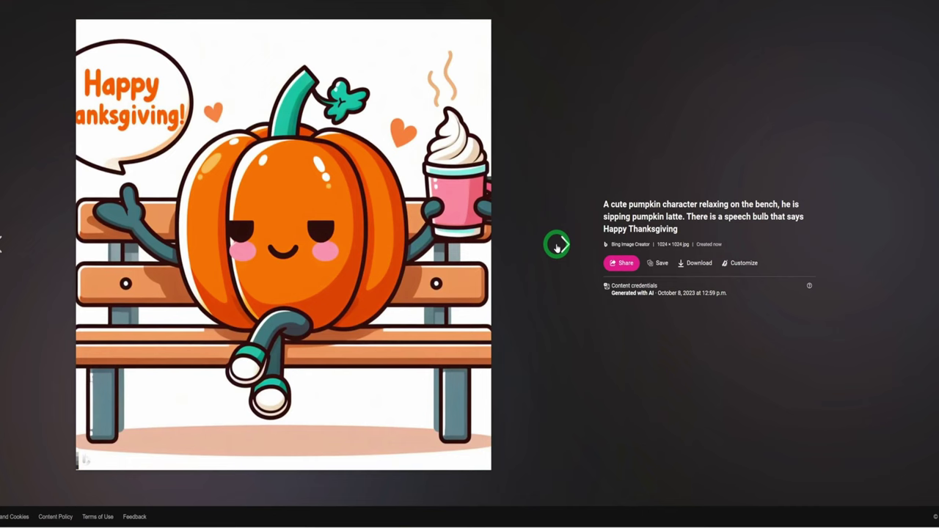
left_click(557, 247)
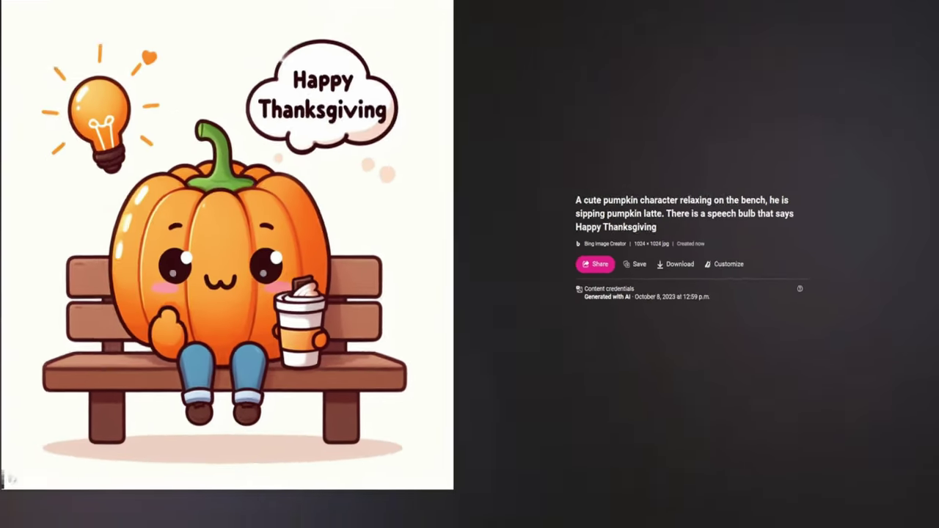
Step: Close the full-size image and browse the Explore ideas sample thumbnails and their prompts
key("Escape")
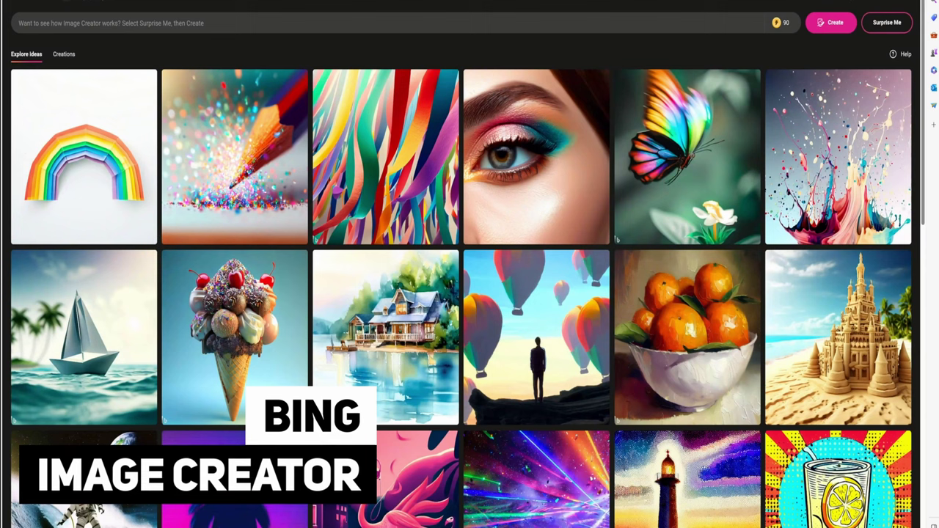
mouse_move(419, 198)
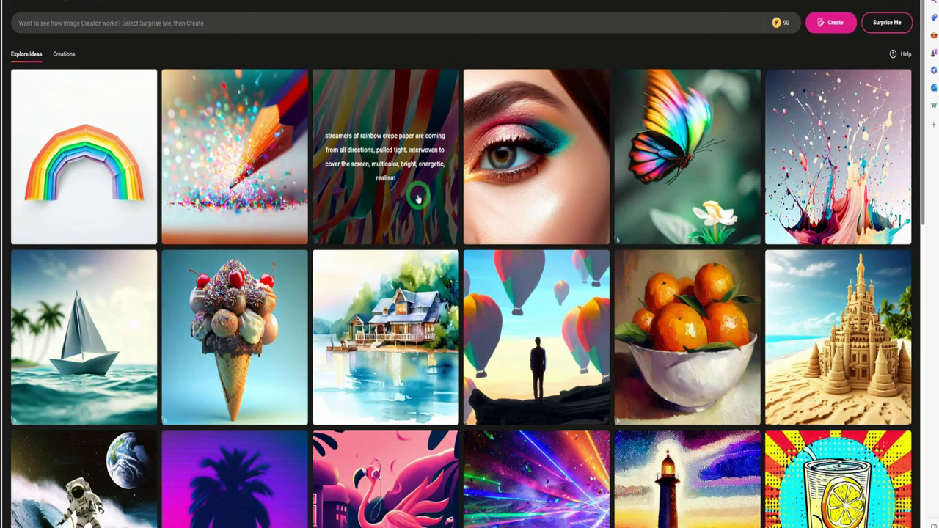
mouse_move(484, 80)
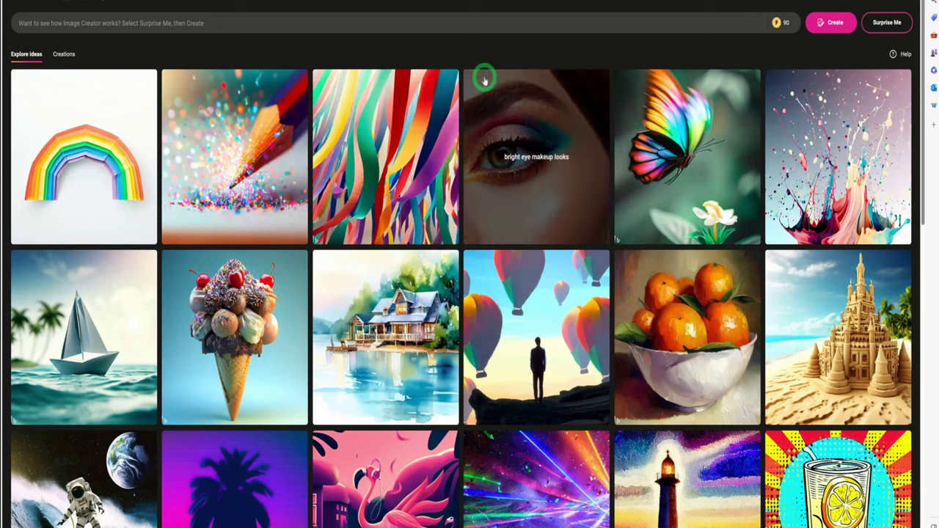
mouse_move(782, 22)
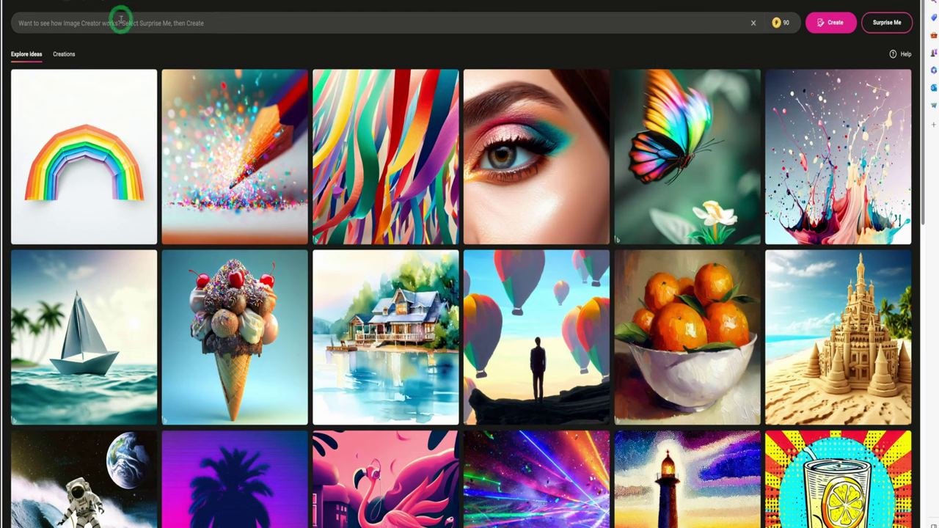
Step: Create four pumpkin Thanksgiving images from the same prompt and page through them full size
type("illustration of a cute pumpkin character relaxing on the bench, he is sipping pumpkin latte. There is a speech bulb that says Happy Thanksgiving")
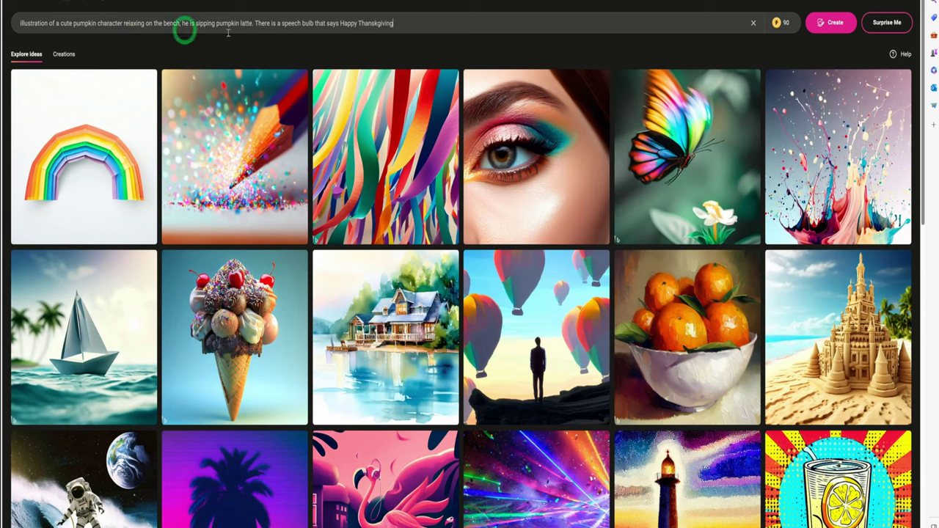
left_click(837, 24)
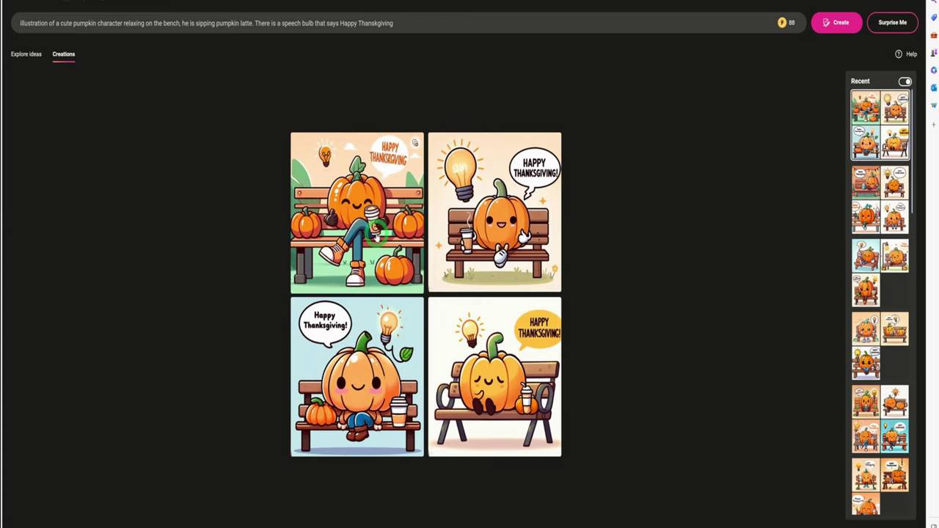
left_click(375, 233)
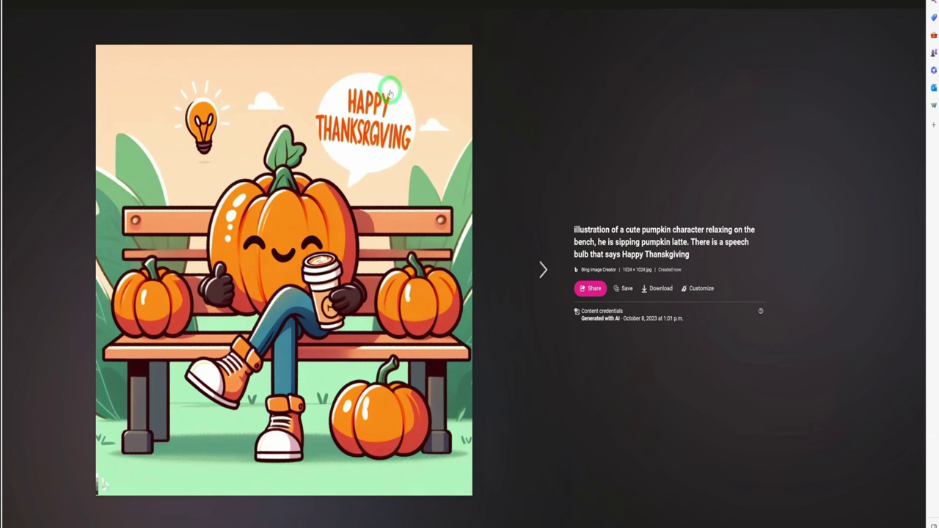
left_click(541, 269)
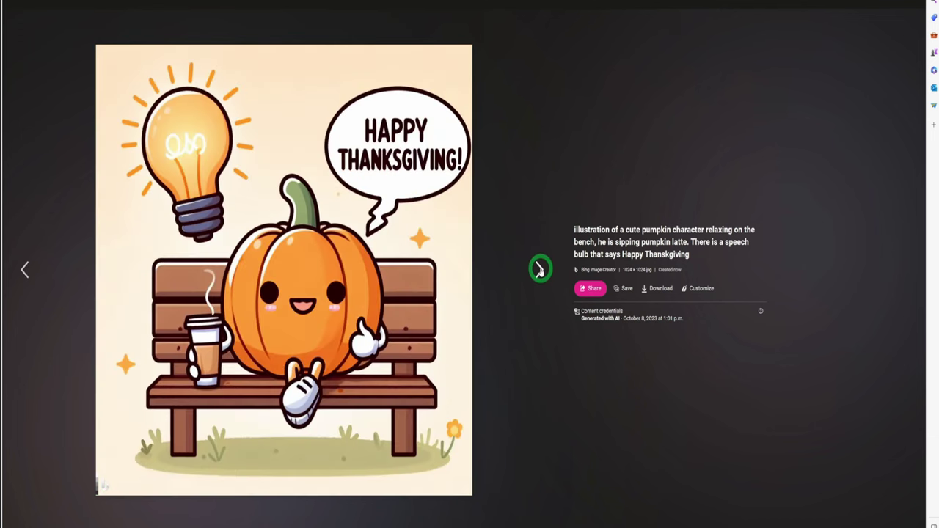
left_click(540, 269)
left_click(541, 270)
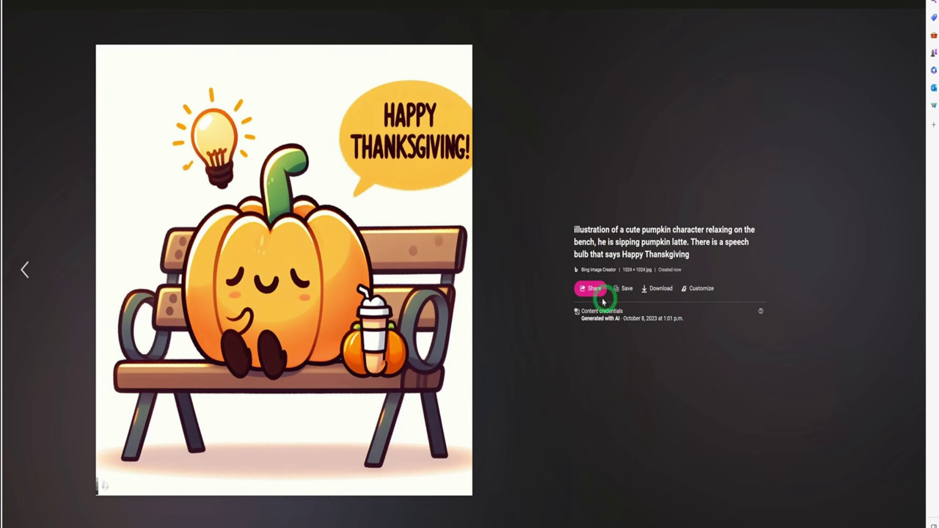
left_click(24, 270)
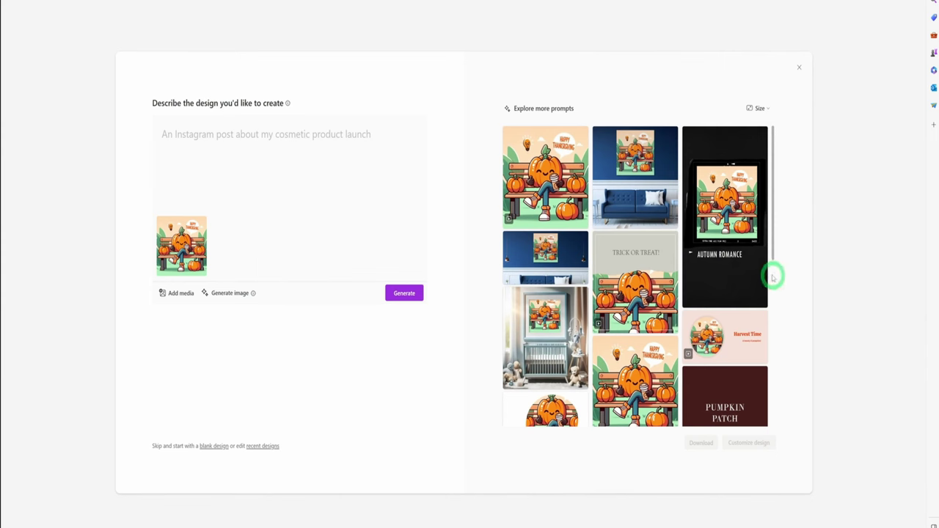
left_click_drag(774, 220, 777, 351)
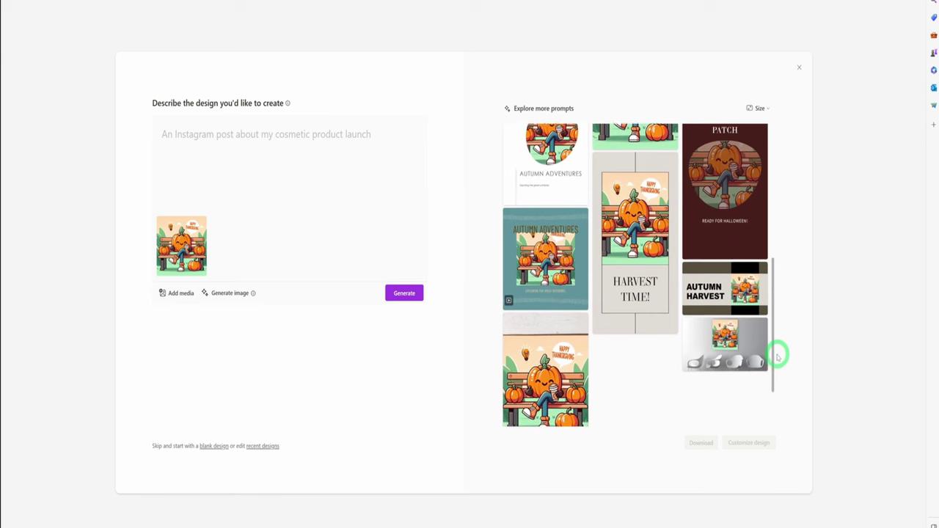
scroll(713, 257, "up", 1)
scroll(713, 257, "up", 5)
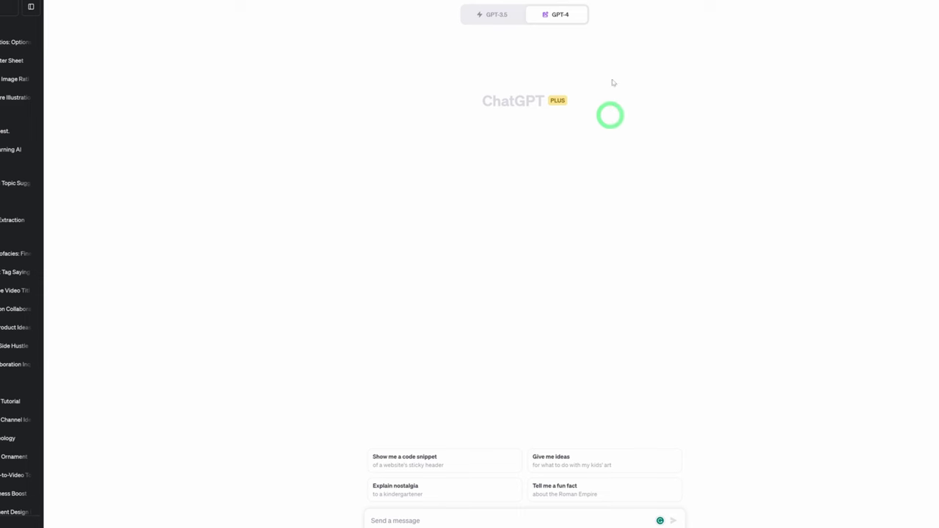
Step: Ask DALL·E 3 its aspect ratios, getting Square 1024×1024, Wide 1792×1024 and Tall 1024×1792
mouse_move(560, 22)
left_click(587, 518)
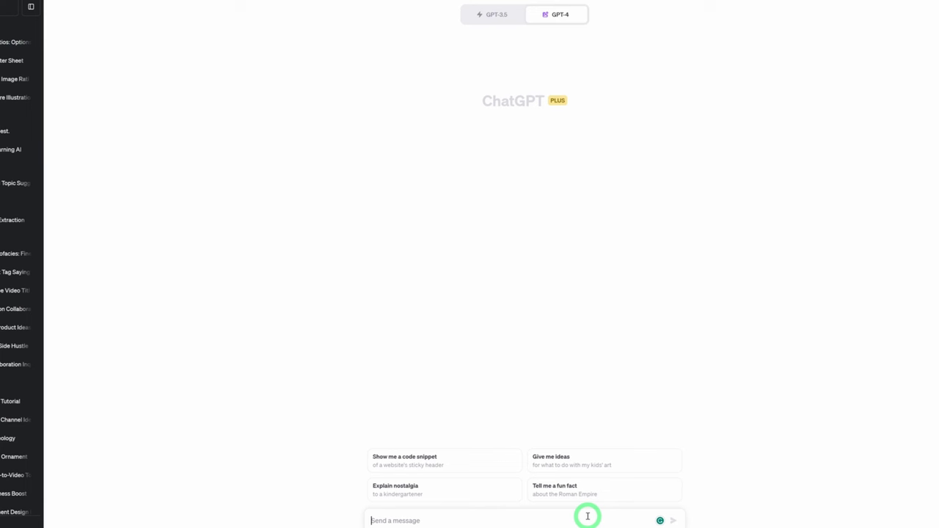
type("what image aspect ratios can you generate?")
left_click(672, 520)
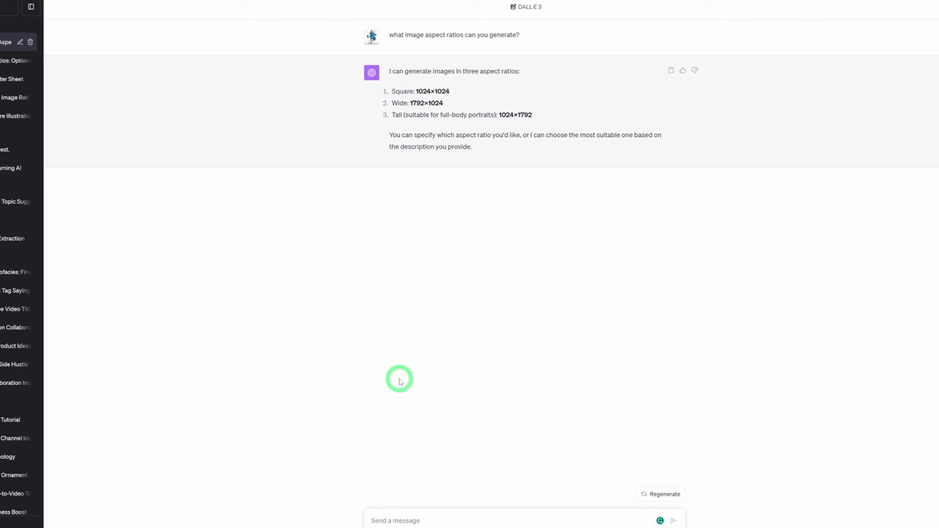
Step: Send the pumpkin-sipping-a-latte Happy Thanksgiving prompt to DALL·E 3 for four images
left_click(433, 512)
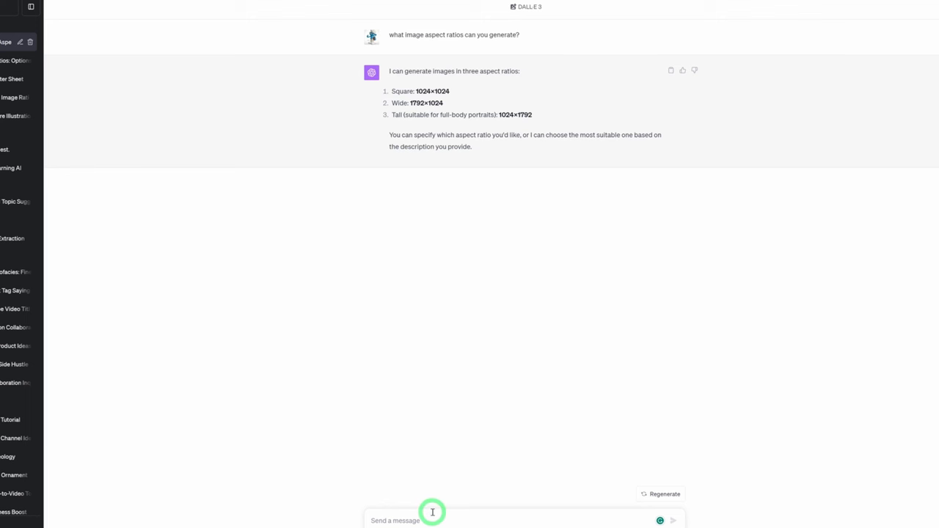
type("illustration of a cute pumpkin character relaxing on the bench, he is sipping pumpkin latte. There is a speech bulb that says Happy Thanskgiving")
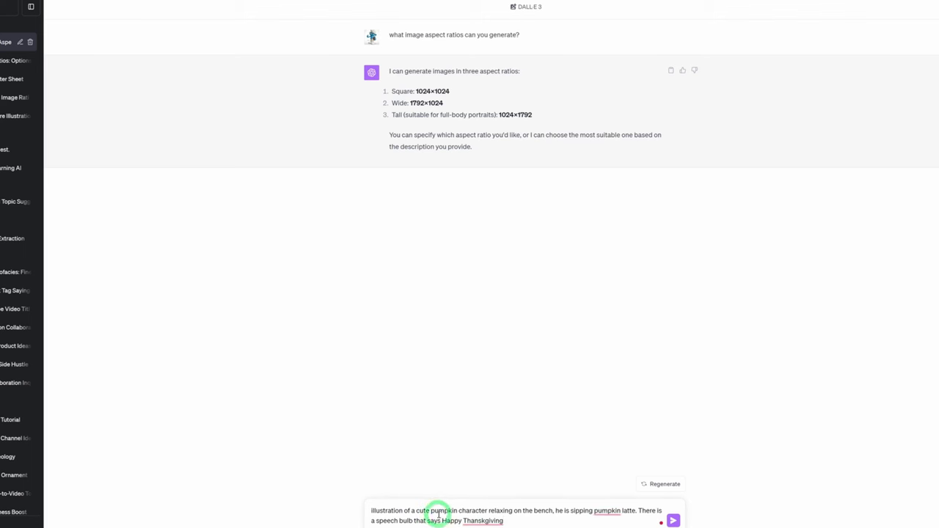
left_click(672, 521)
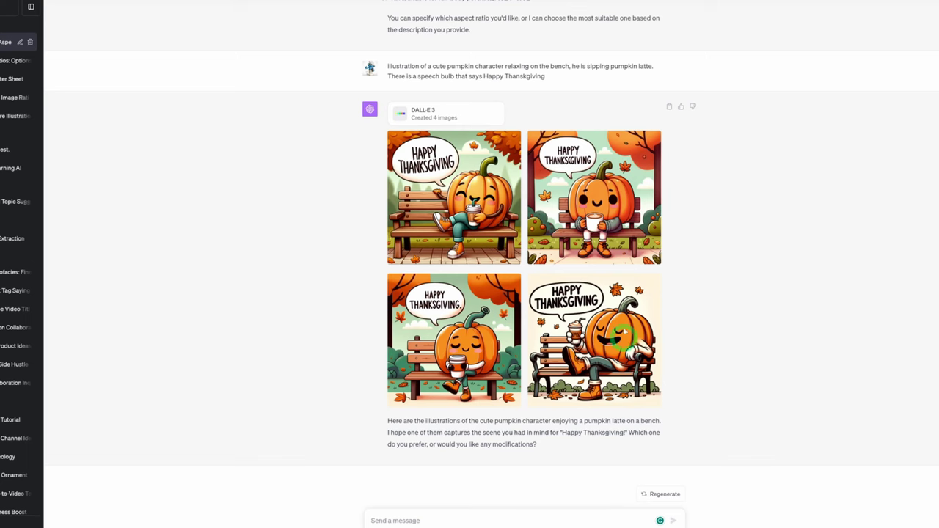
left_click(456, 229)
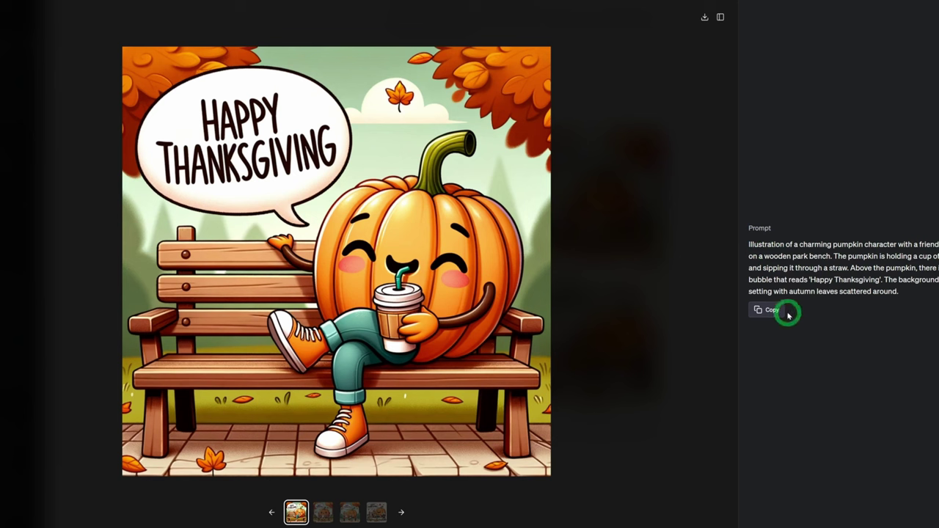
left_click(402, 513)
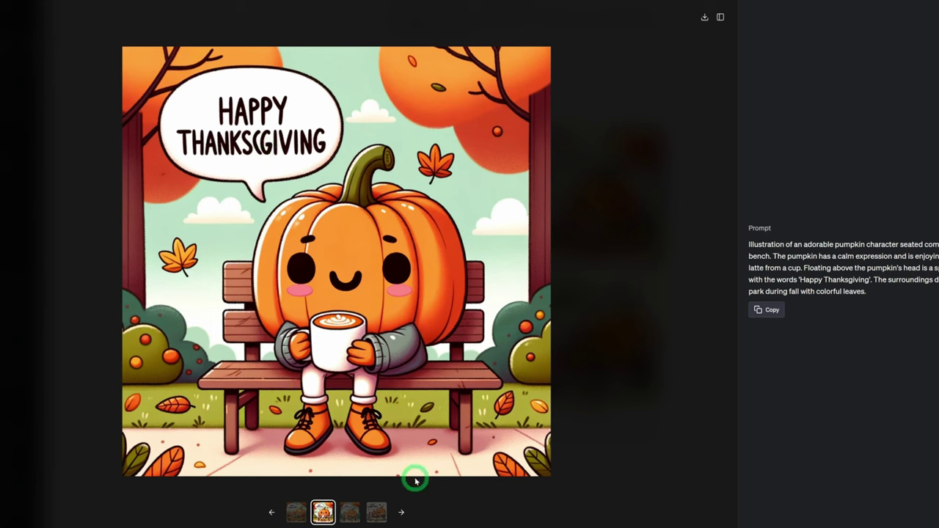
left_click(403, 513)
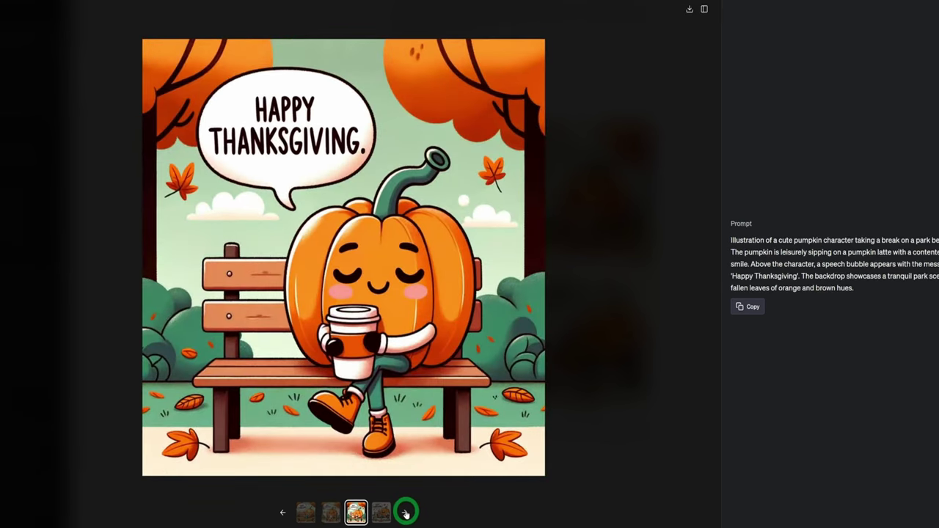
left_click(402, 513)
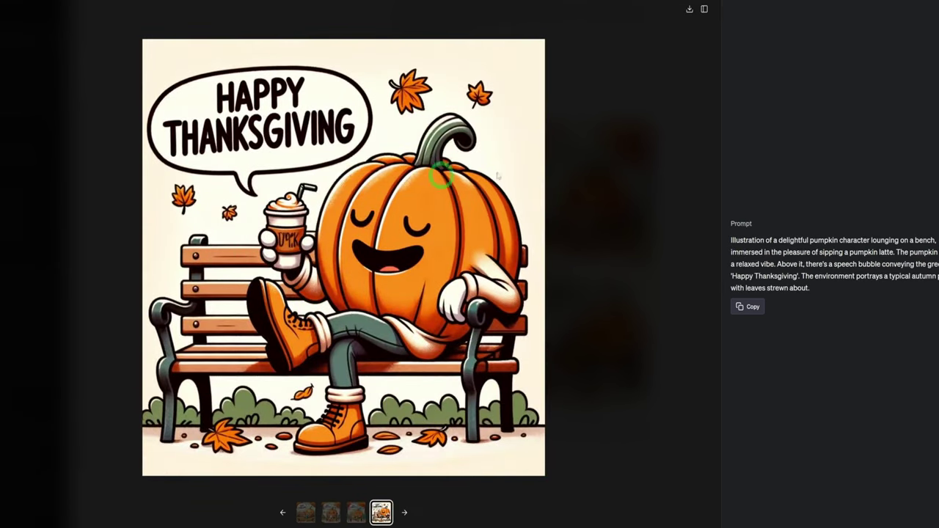
key("Right")
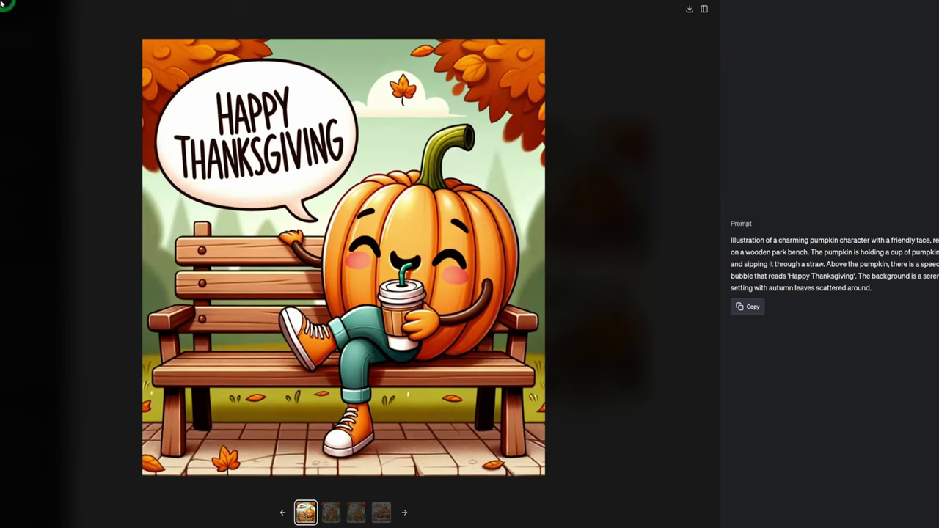
left_click(142, 92)
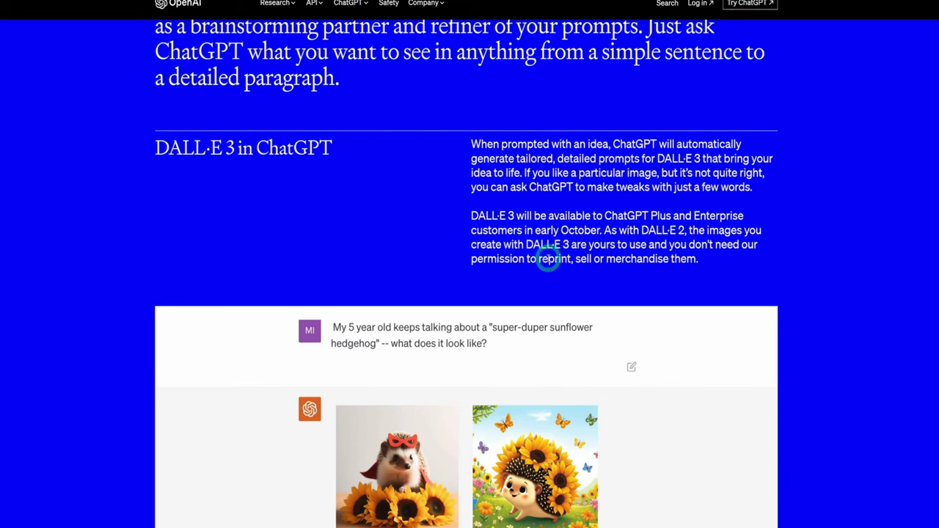
Step: Scroll the OpenAI page to the DALL·E 3 in ChatGPT section with the sunflower hedgehog example
scroll(733, 281, "up", 3)
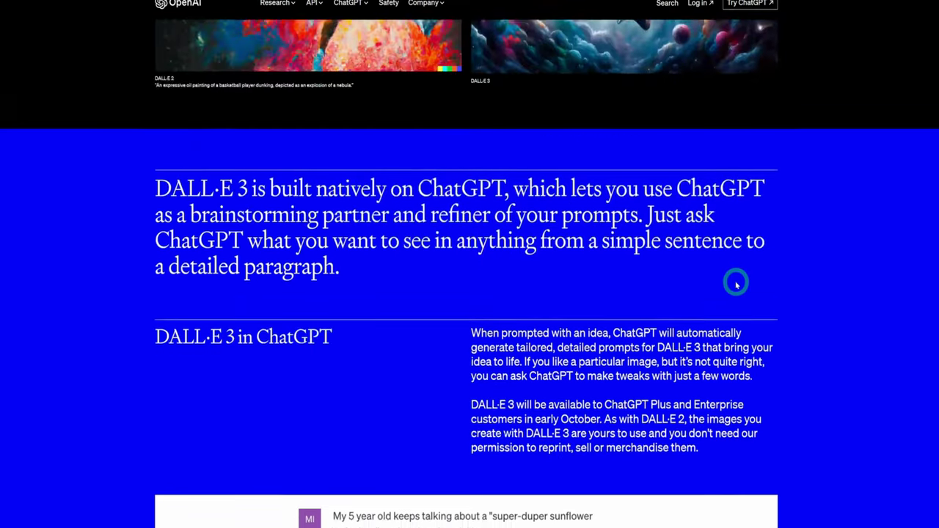
scroll(735, 282, "down", 3)
scroll(735, 281, "down", 2)
scroll(733, 279, "up", 1)
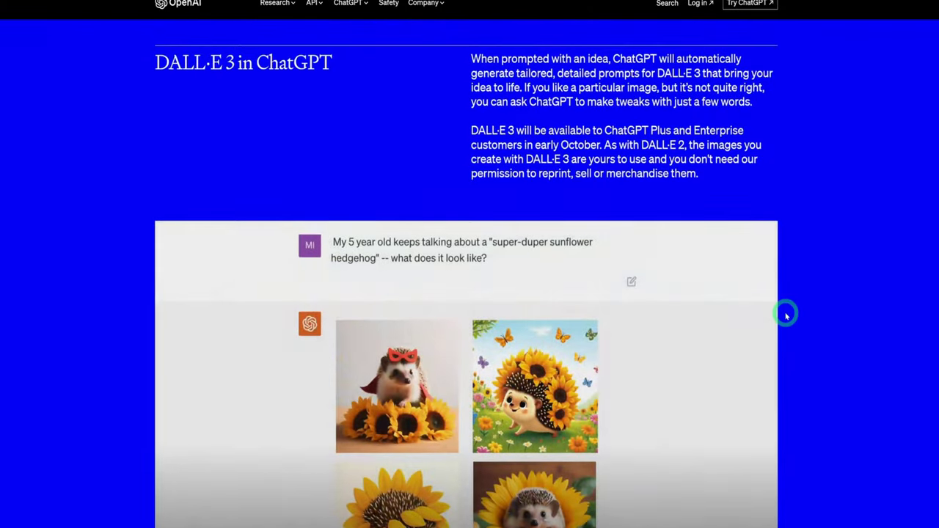
scroll(785, 313, "up", 3)
scroll(810, 330, "down", 3)
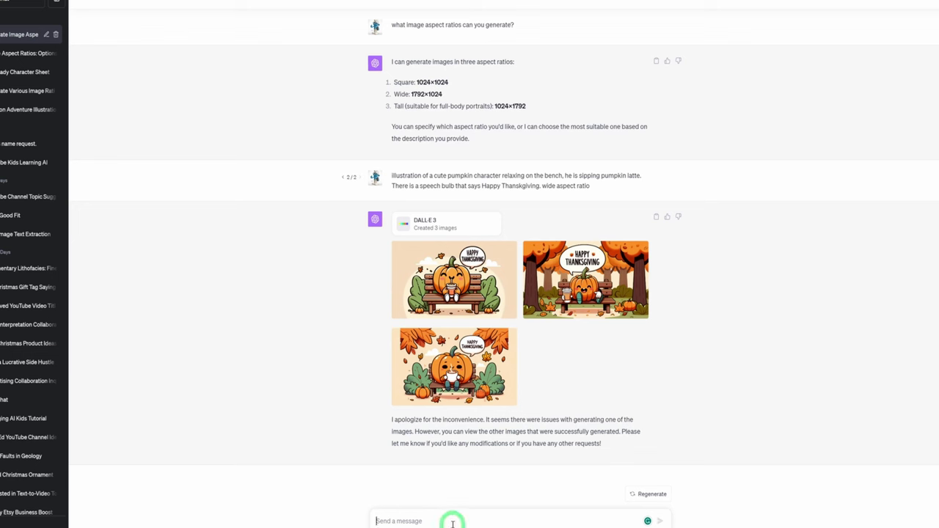
Step: Enter the prompt for a black-and-white baby elephant coloring-book sketch with sharp outlines
type("create a black and white sketch of a baby elephant for a coloring book sharp outline.")
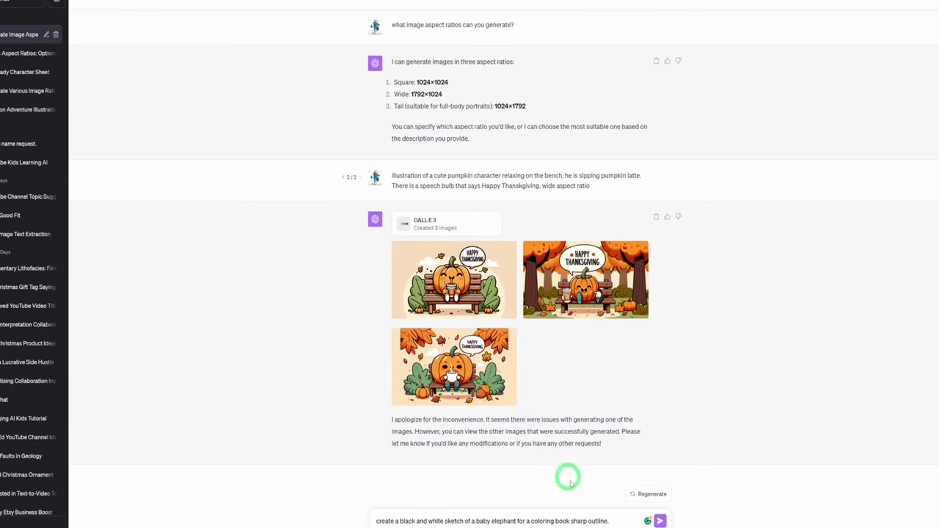
Step: Send the baby elephant sketch prompt and view each of the four sketches full size
left_click(660, 521)
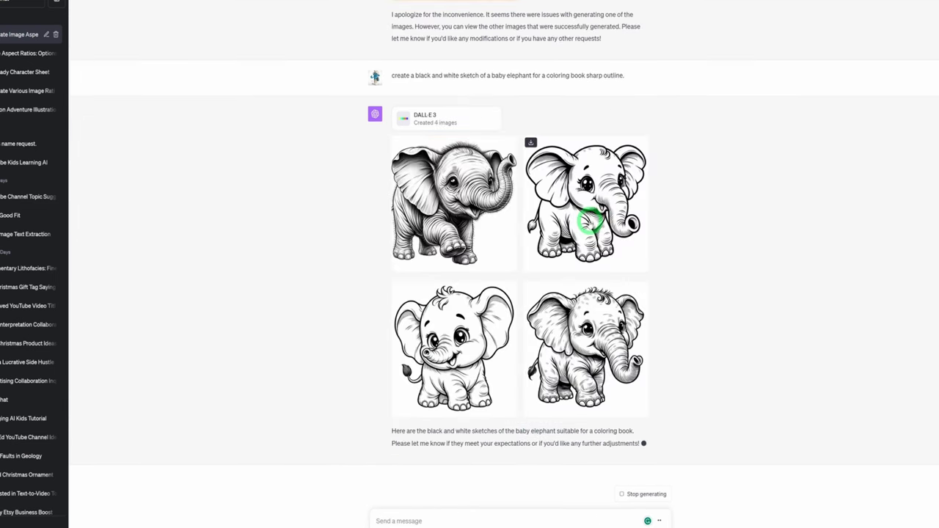
left_click(573, 232)
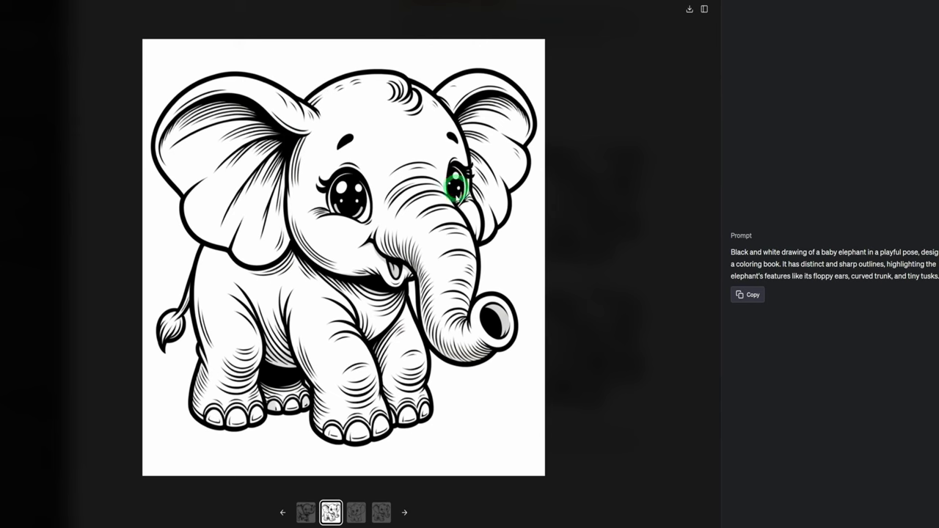
left_click(406, 513)
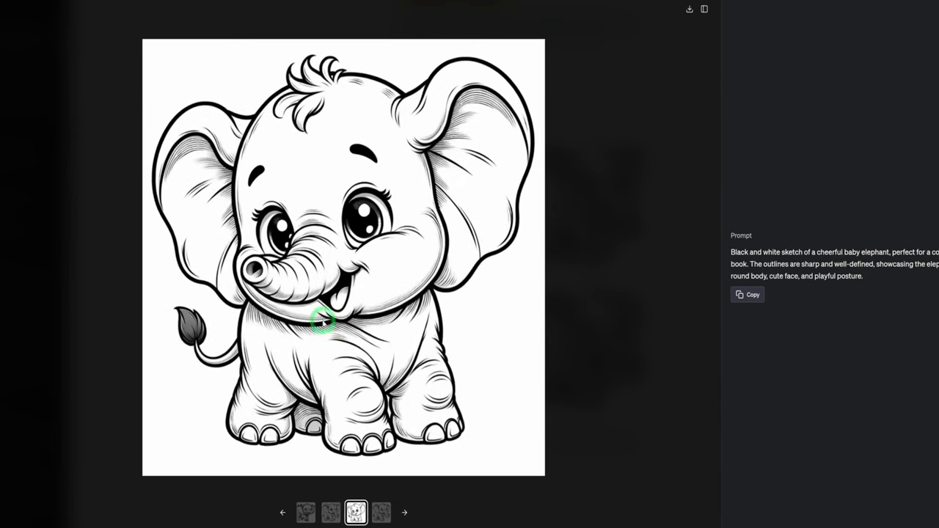
left_click(404, 513)
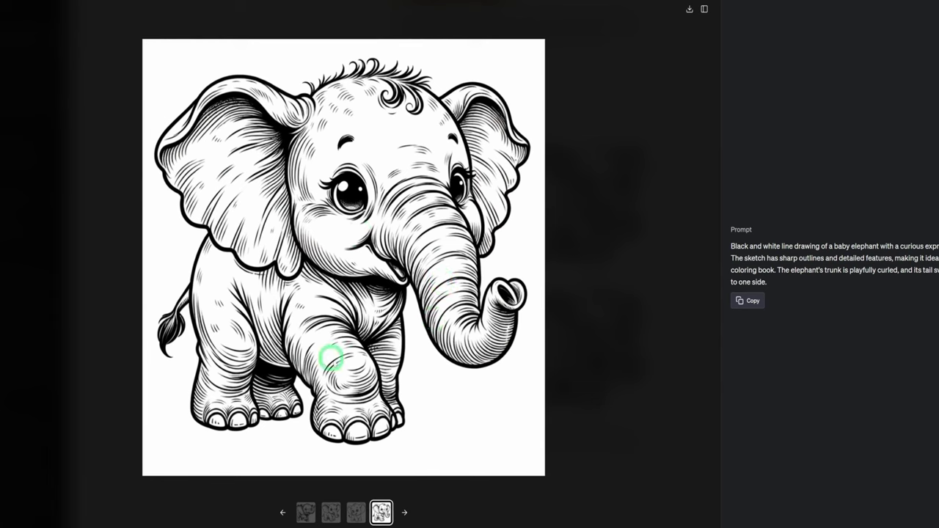
left_click(305, 513)
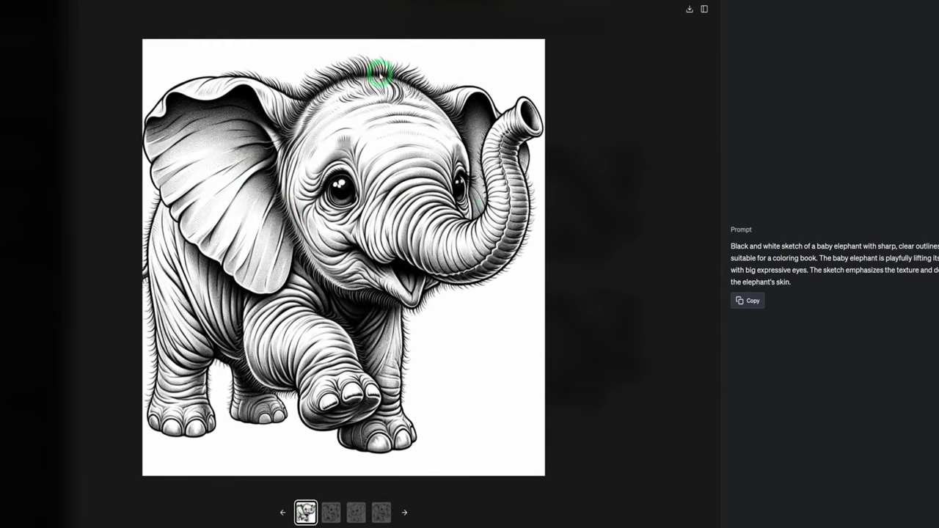
left_click(331, 512)
left_click(353, 513)
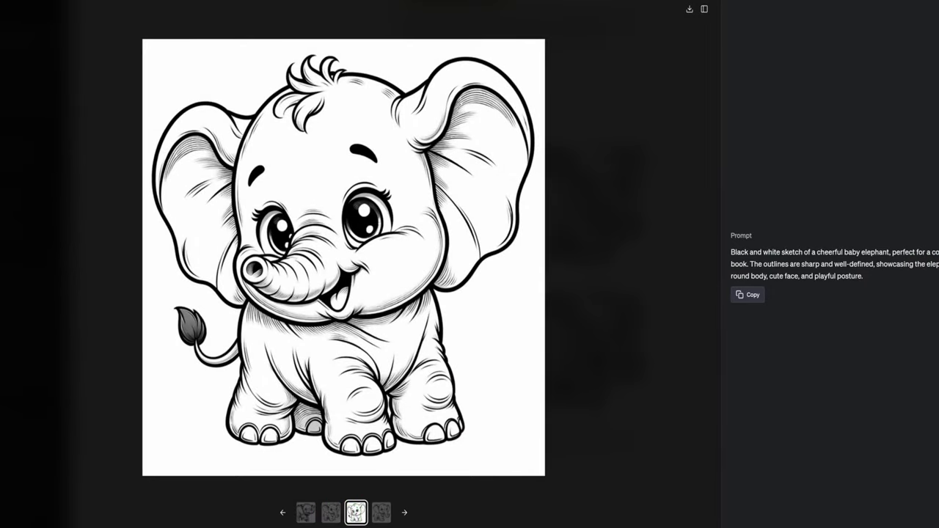
key("Escape")
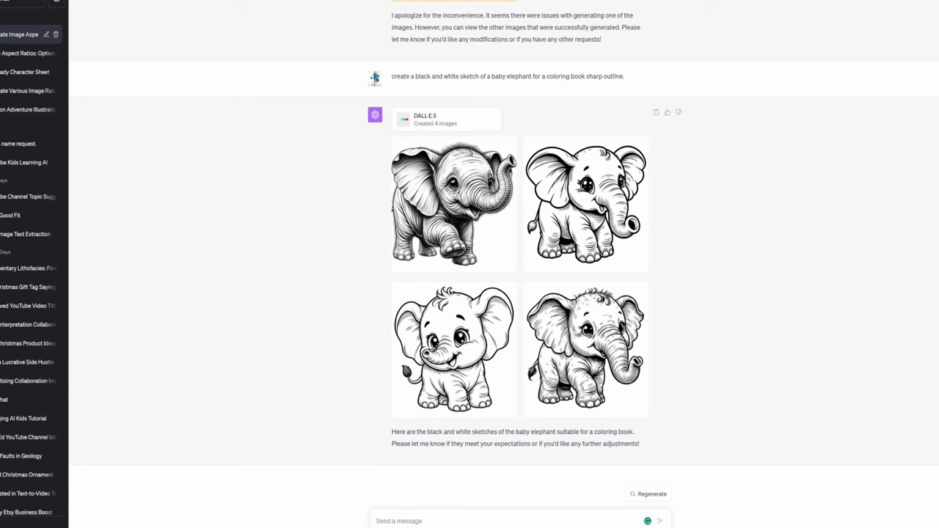
Step: Send the black-and-white Pumpkin Spice lettering coloring-book prompt
left_click(504, 520)
type("text illustration for a coloring book that says pumpkin spice, sharp outline, black and white")
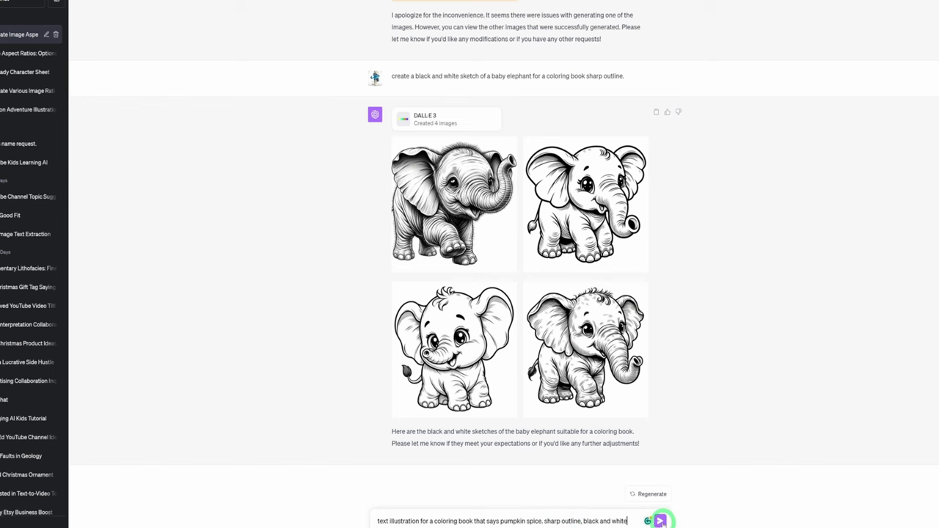
left_click(660, 521)
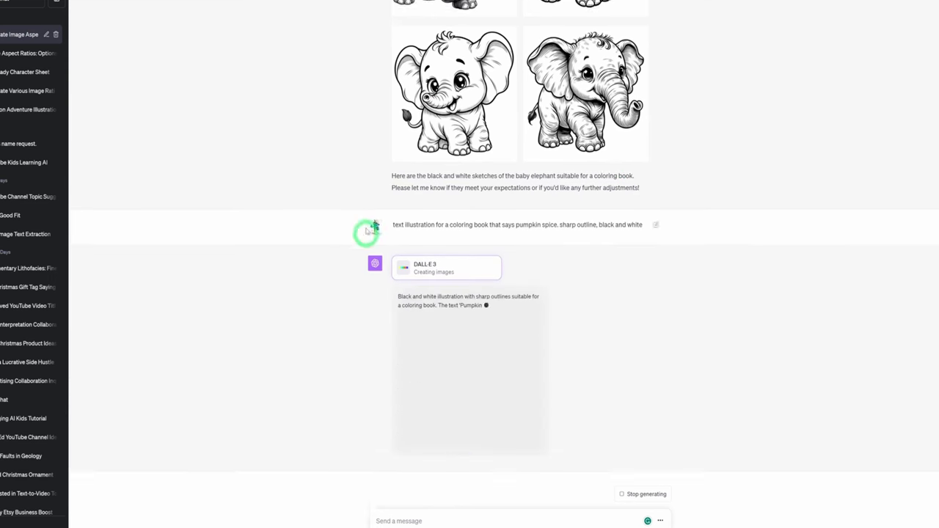
Step: View the bottom-left Pumpkin Spice illustration full size, then return to the chat
scroll(631, 294, "up", 3)
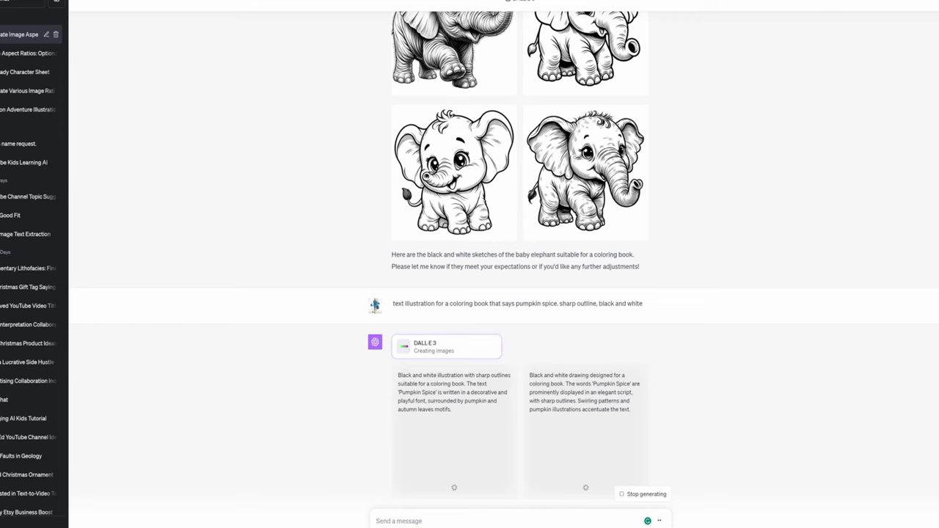
left_click(449, 363)
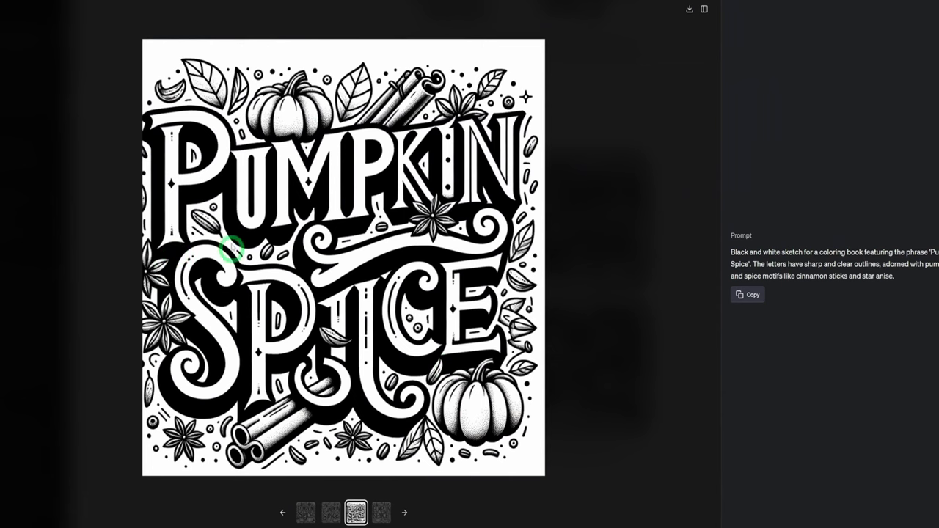
key("Escape")
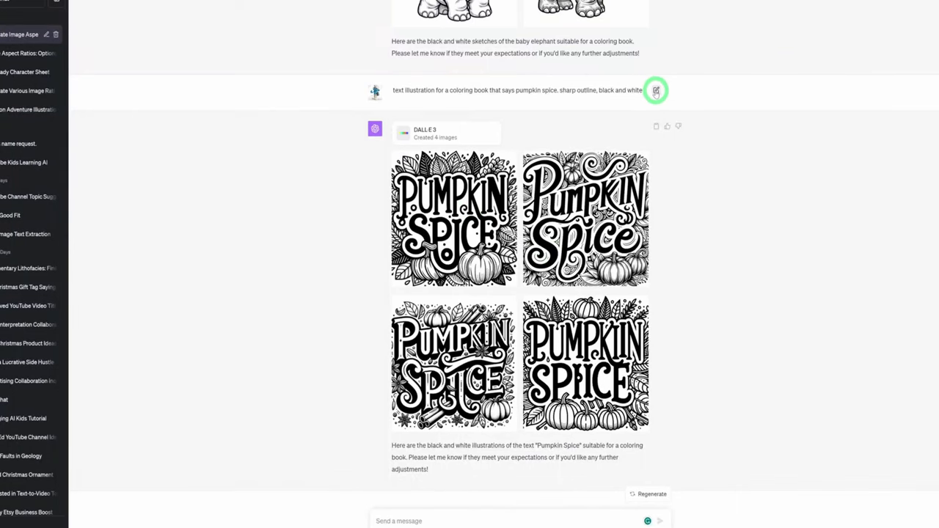
Step: Resubmit the Pumpkin Spice prompt with 'wide aspect ratio' and browse the four wide results full size
left_click(656, 90)
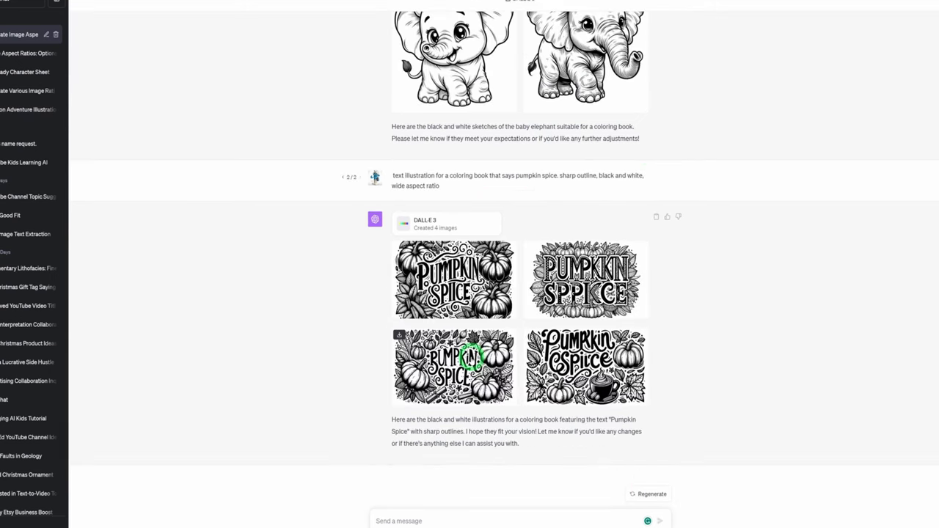
left_click(472, 358)
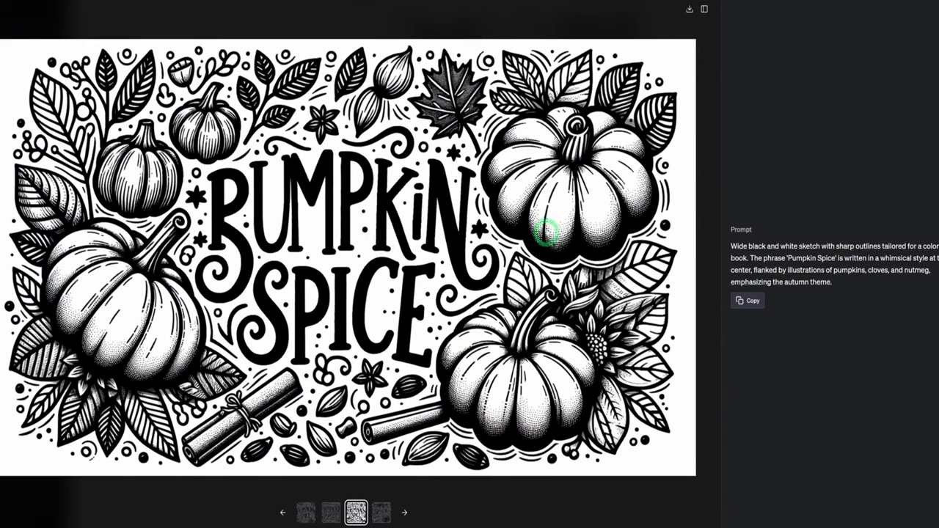
left_click(381, 512)
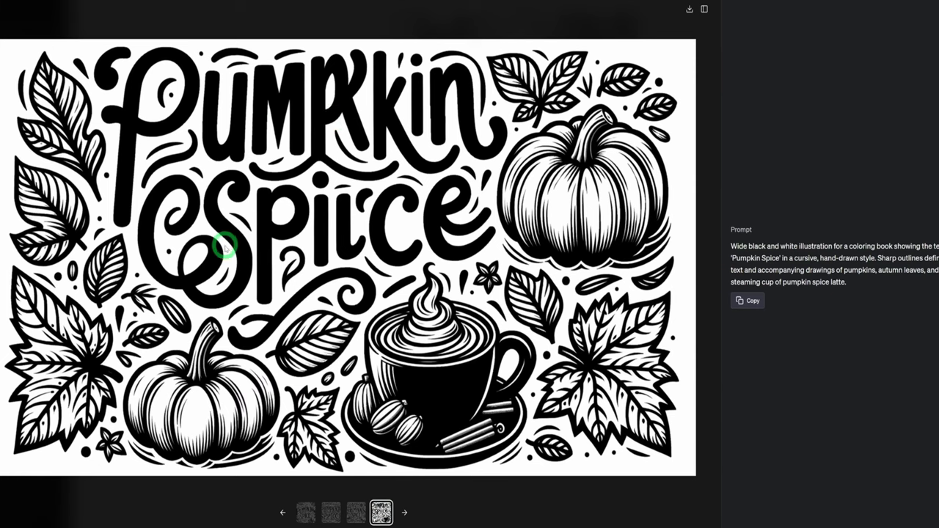
left_click(306, 513)
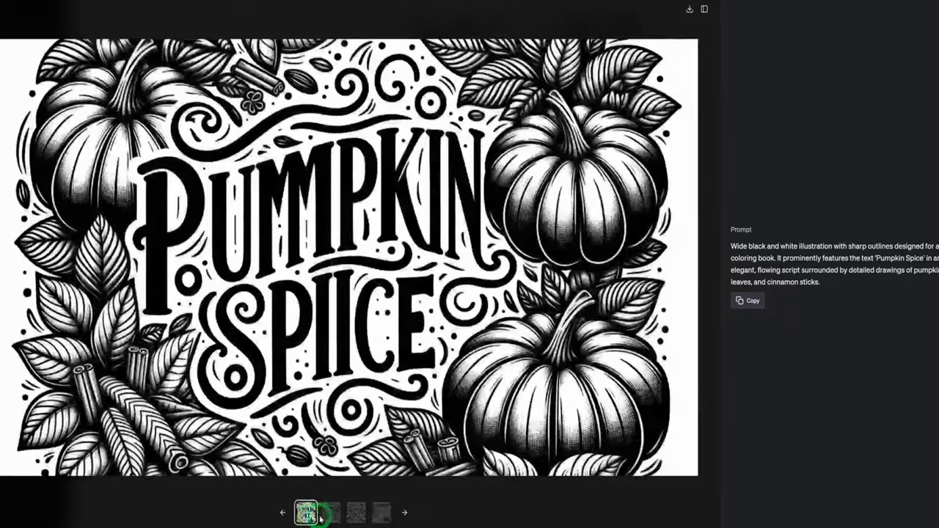
left_click(330, 513)
key("Escape")
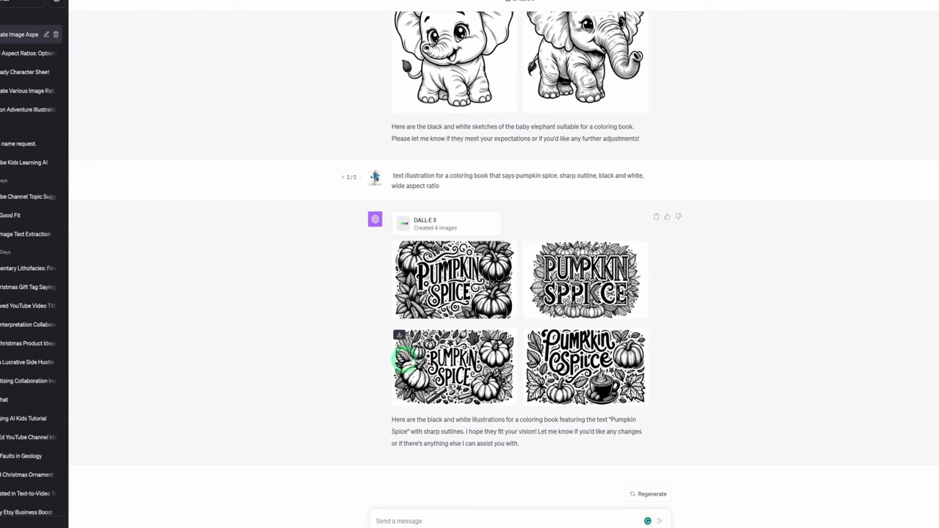
scroll(639, 327, "up", 5)
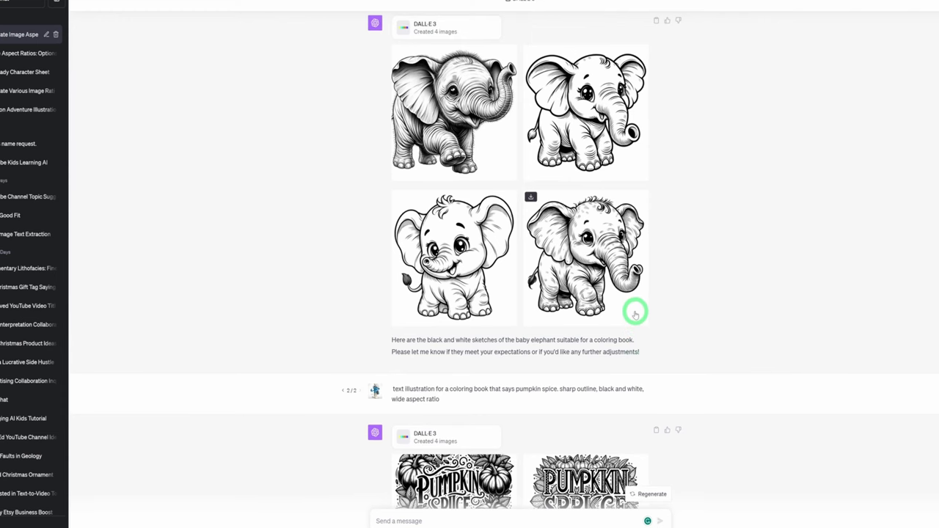
scroll(667, 426, "down", 5)
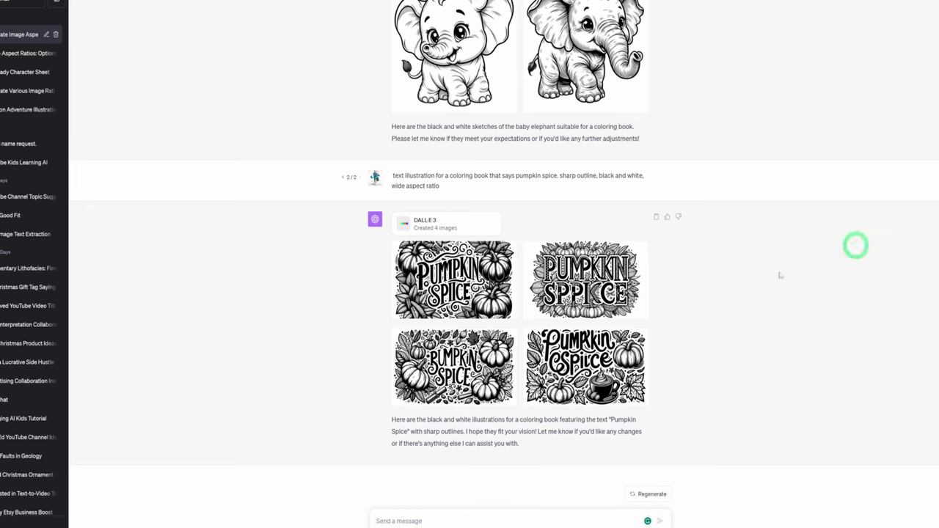
Step: Paste the watercolor blueberry cake clipart prompt, delete its extra follow-up question, and send it
type("create watercolor clipart of blueberry cake, >>>>can you generate 4 different blueberry cake in one image")
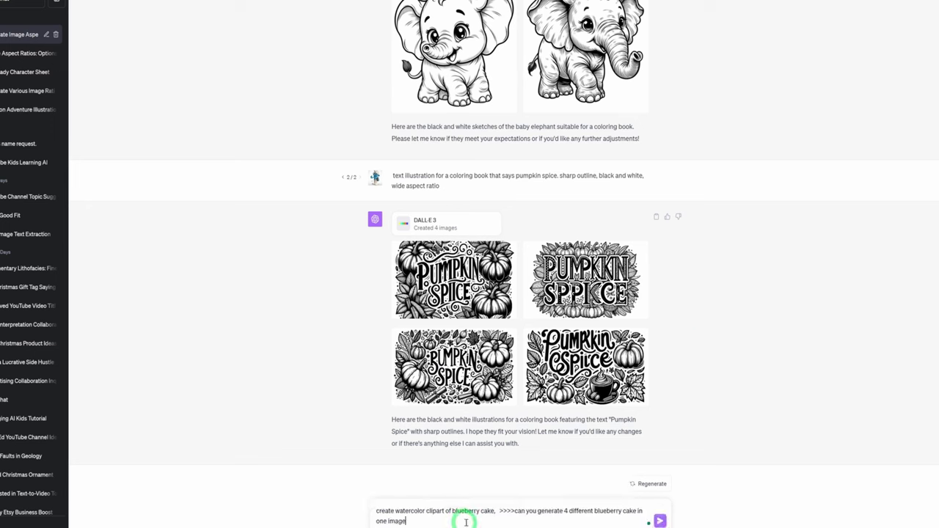
left_click_drag(496, 511, 620, 518)
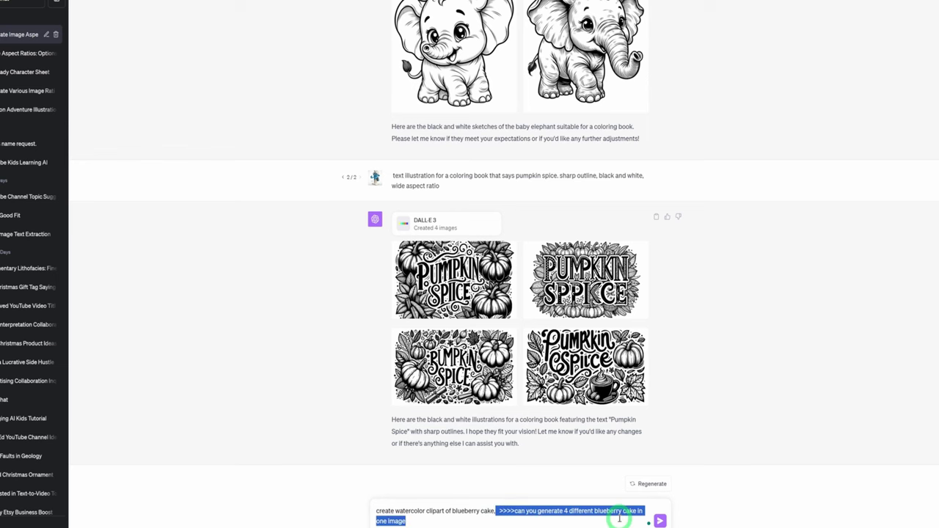
key("BackSpace")
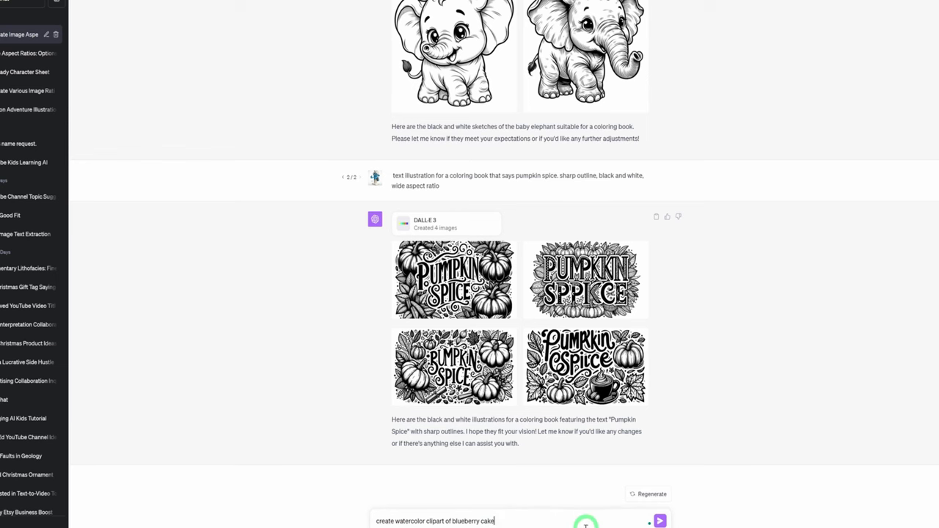
left_click(660, 520)
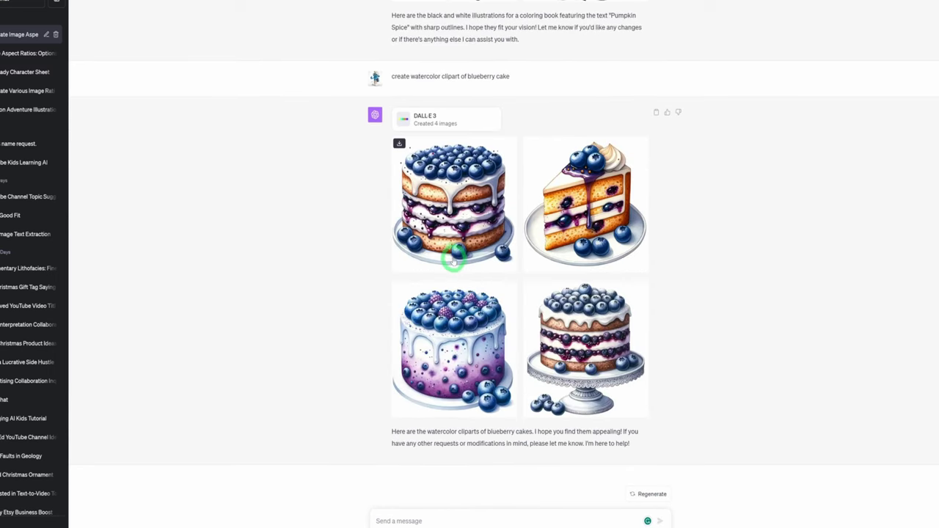
Step: View the layered, slice and whole purple blueberry cake images at full size
left_click(452, 239)
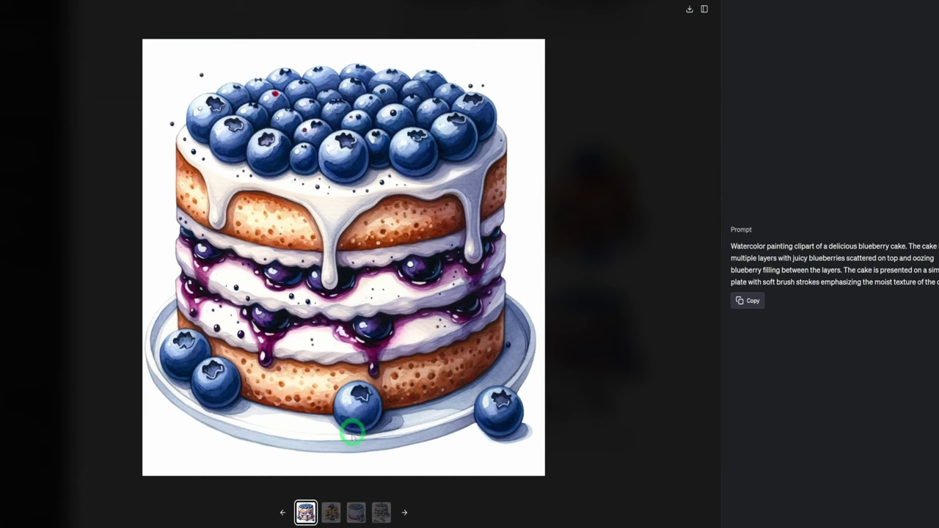
left_click(332, 513)
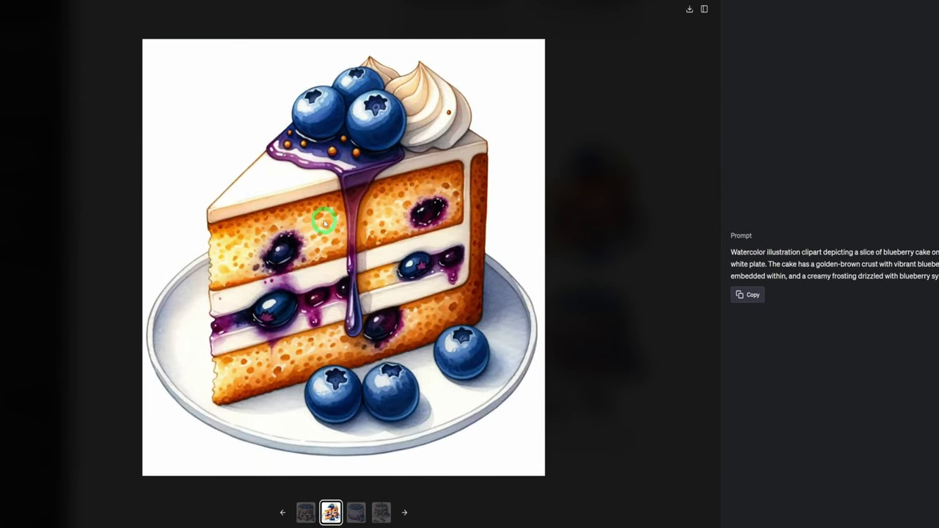
left_click(357, 512)
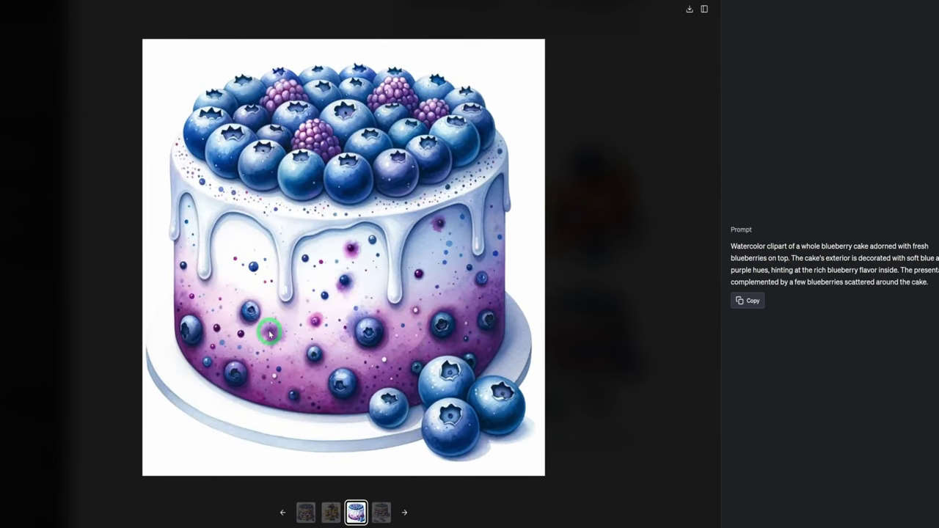
left_click(302, 511)
key("Escape")
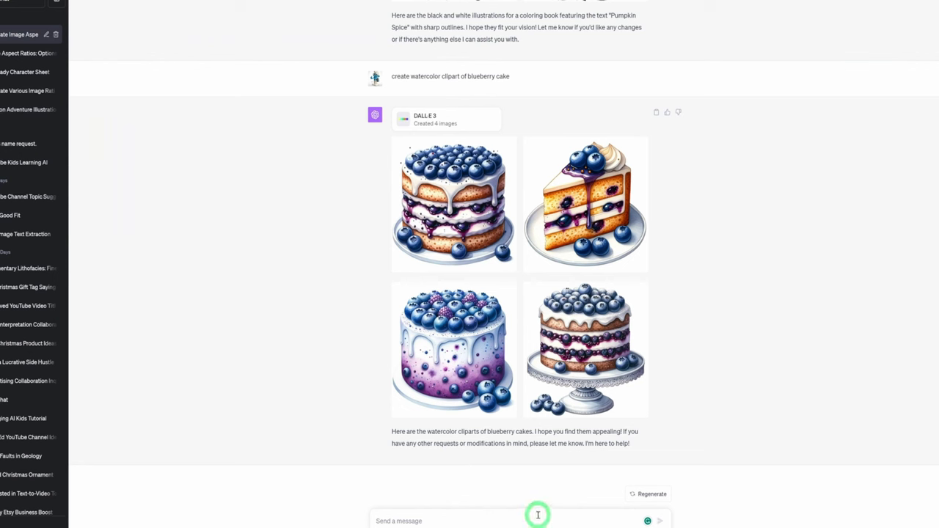
Step: Send the vegetable flashcard prompt and browse the first and fourth results full size
type("cute vegetables for kids flash cards (carrots, red pepper and onion)")
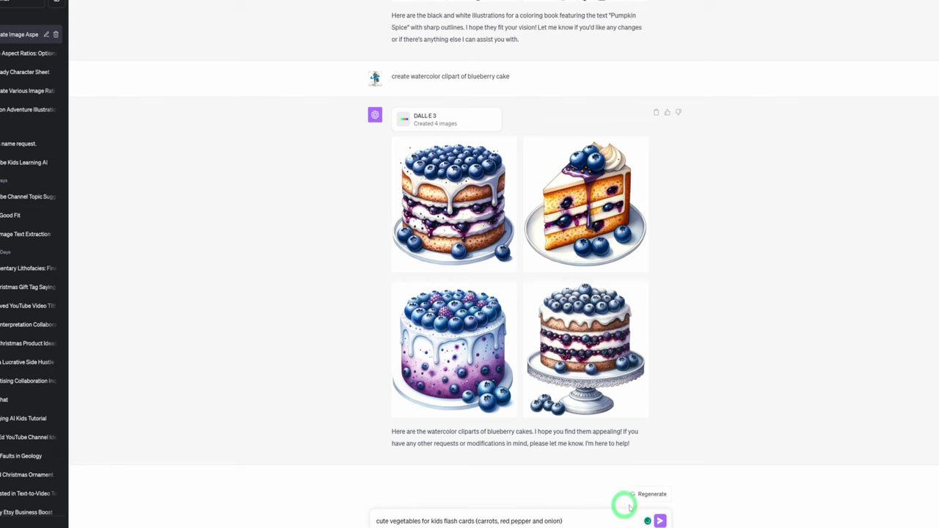
left_click(659, 520)
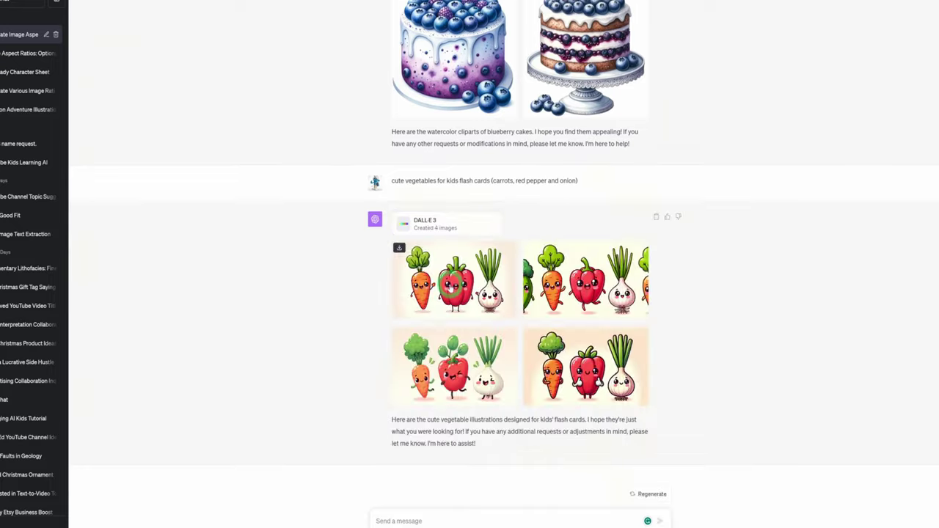
left_click(452, 286)
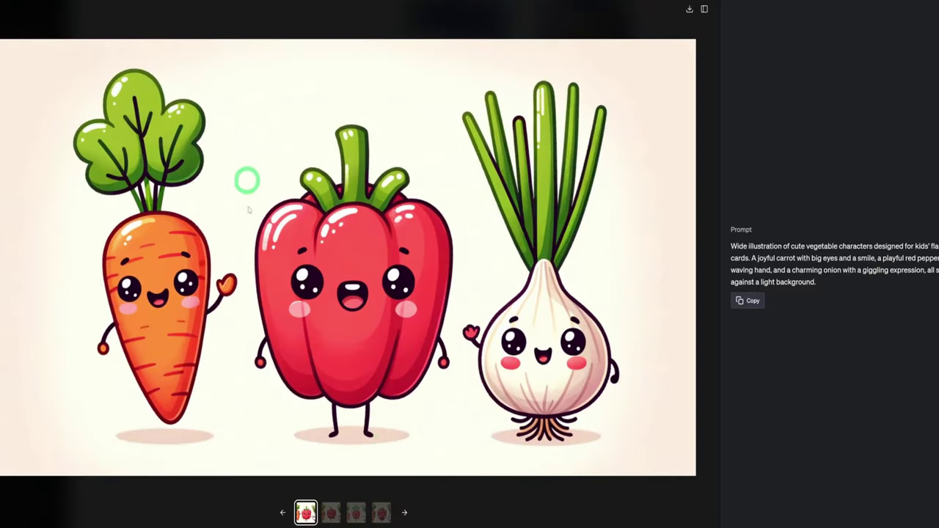
left_click(404, 512)
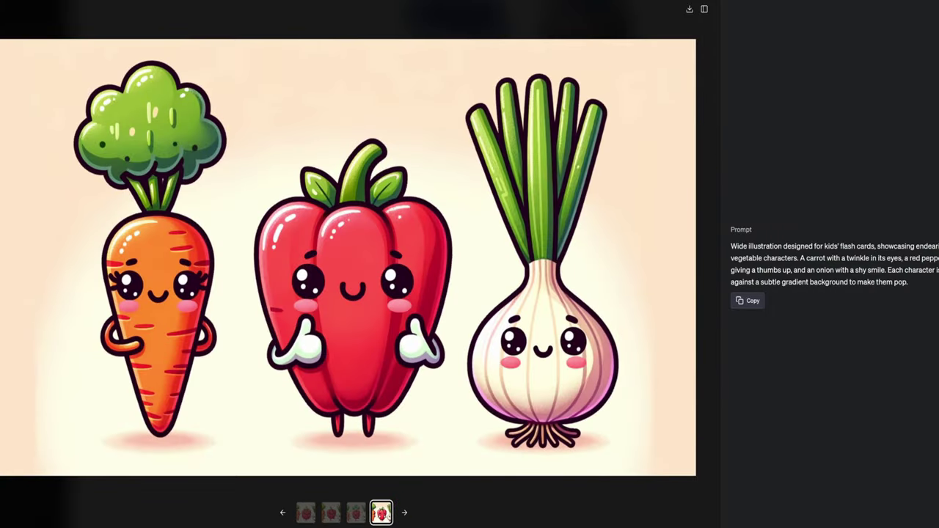
key("Escape")
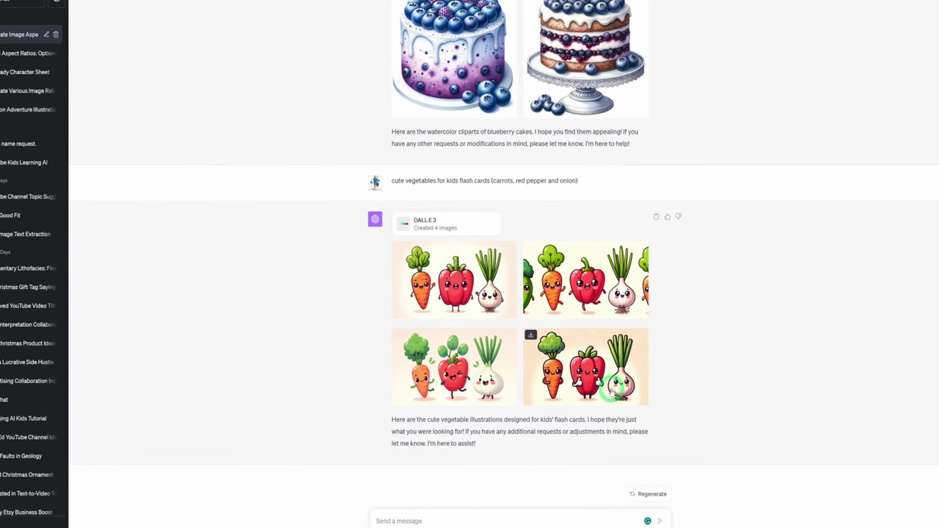
Step: Reopen the first vegetable flashcard image at full size, then close it
left_click(456, 299)
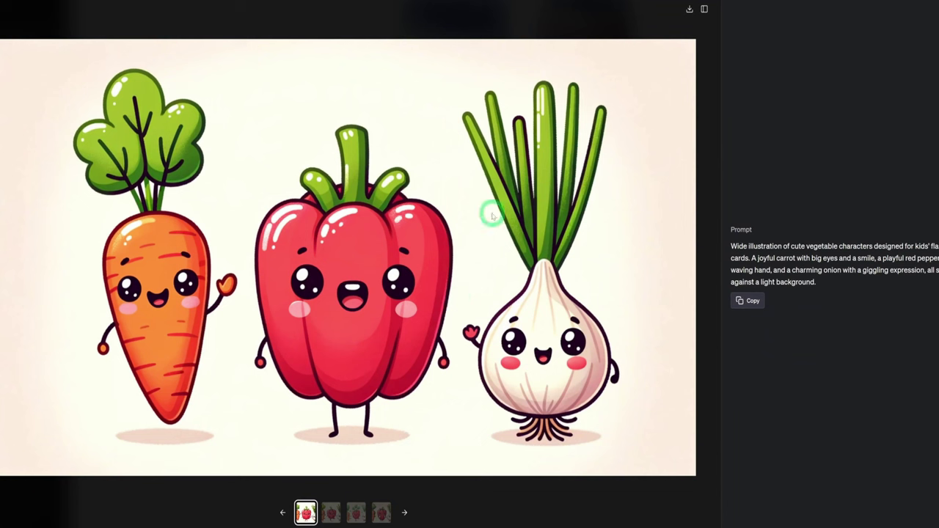
key("Escape")
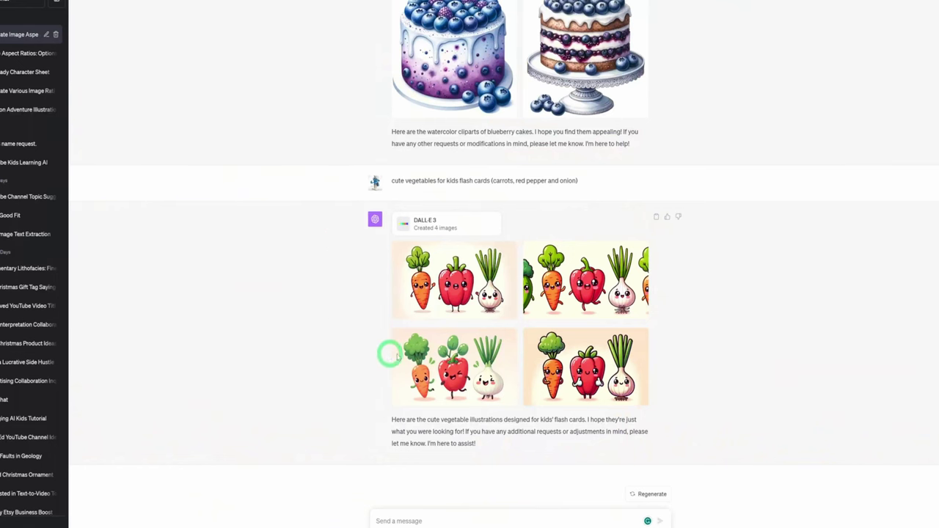
mouse_move(517, 273)
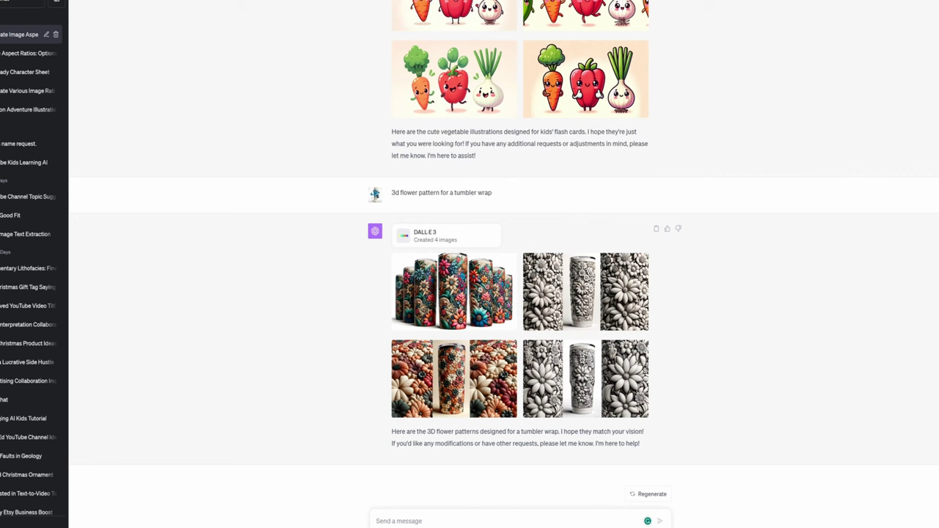
Step: Paste and send the Disney-style afro-haired lady with glasses character-sheet prompt, dismissing the Grammarly suggestion
type("Disney style of 5 beautiful black lady with stunning afro and brown long hair wearing frame glasses, wearing turtle neck, front facing, looking straight into the camera, with a serious face, character sheet, white background, different expressions")
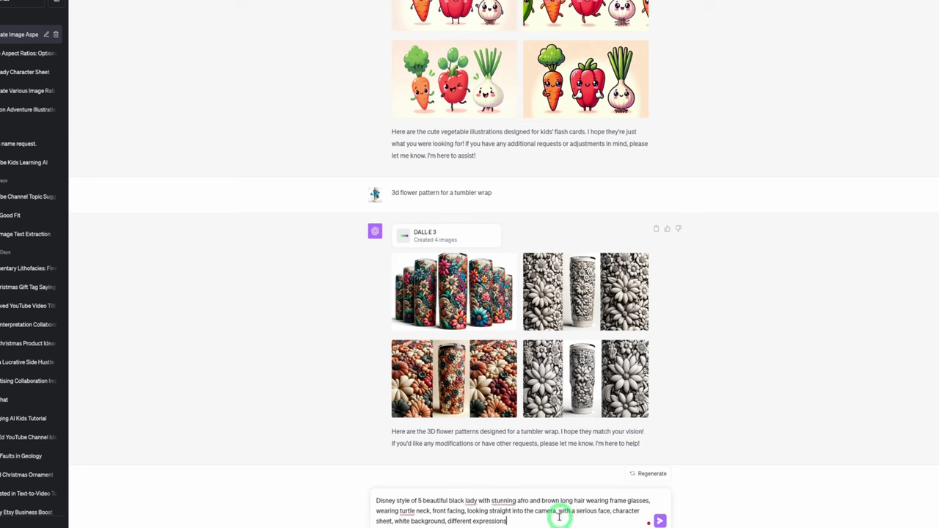
left_click(506, 501)
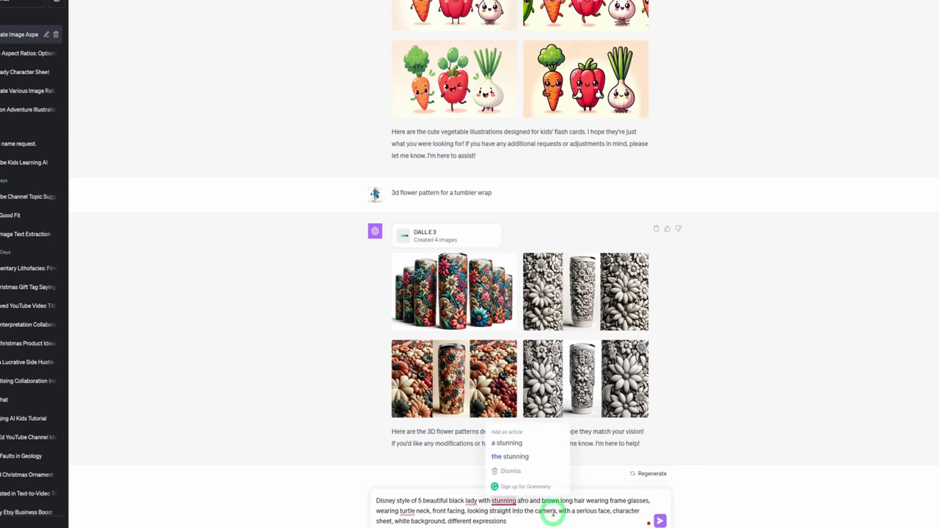
left_click(525, 513)
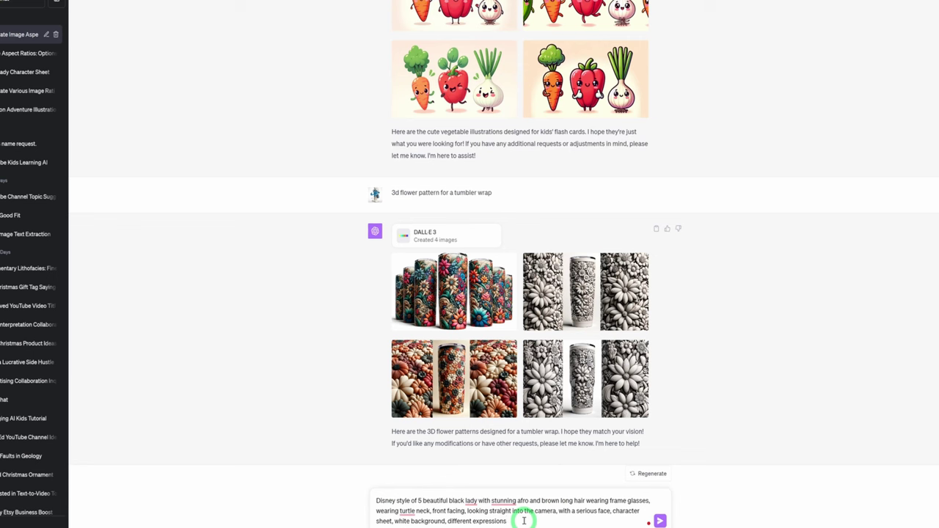
left_click(660, 521)
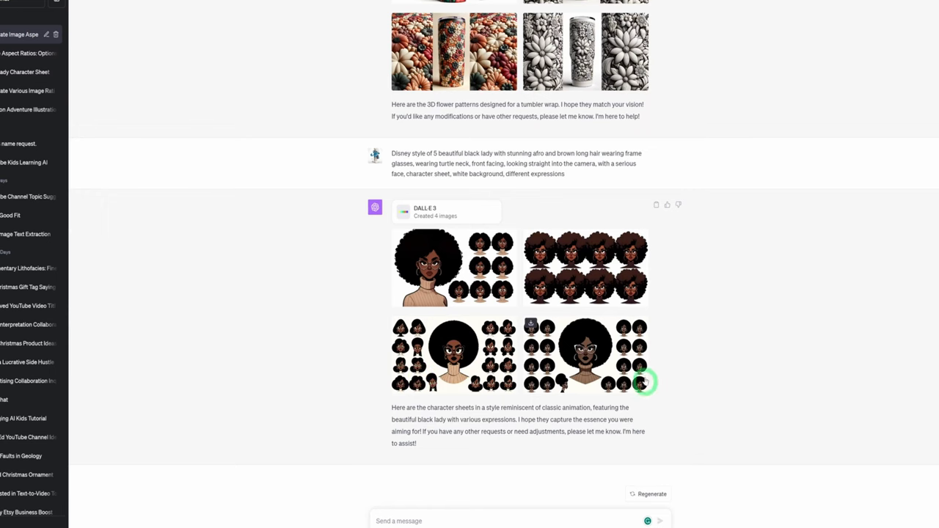
left_click(476, 281)
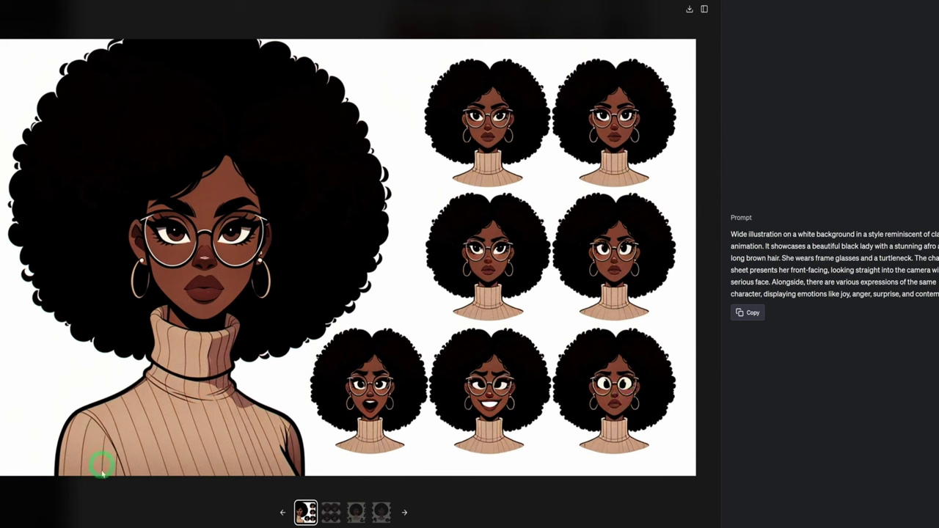
left_click(341, 506)
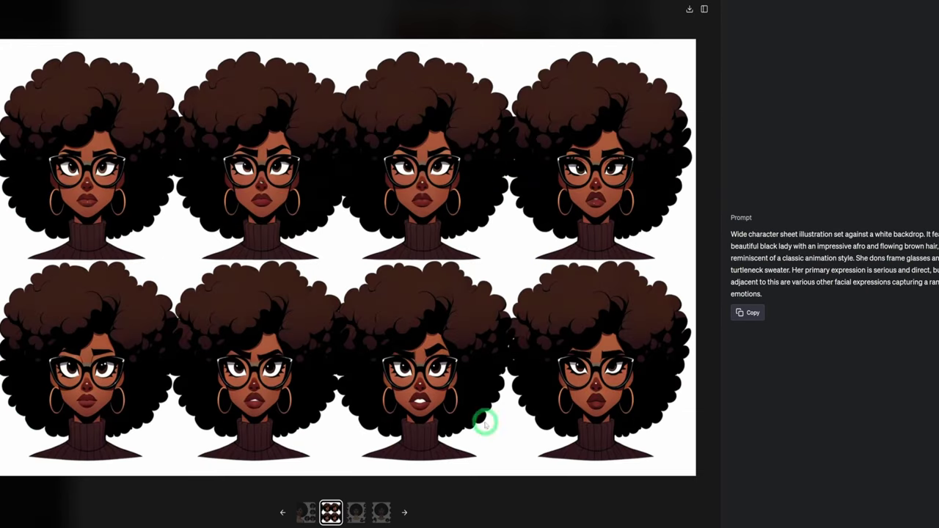
left_click(405, 512)
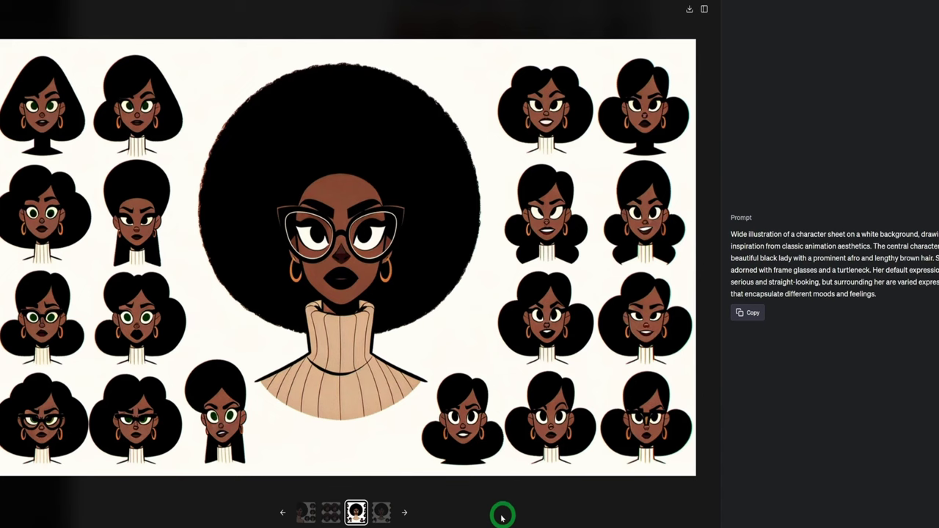
left_click(403, 514)
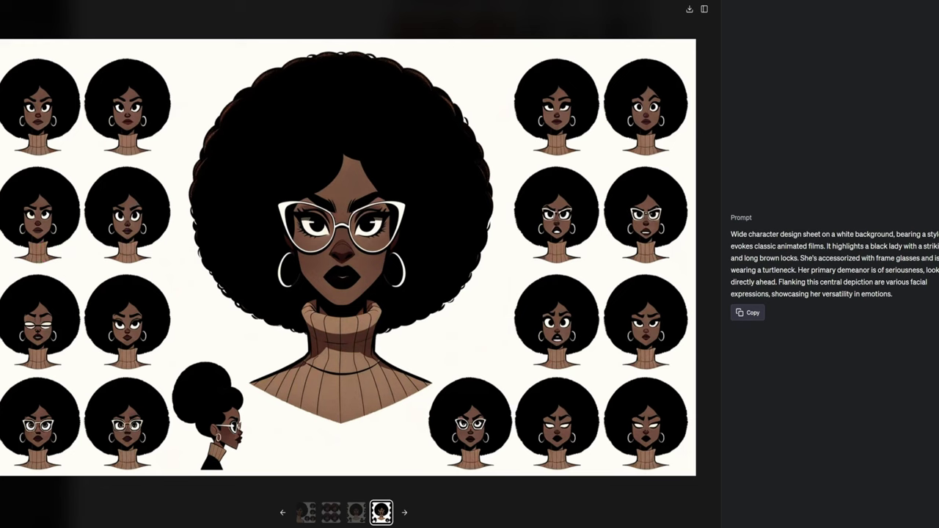
key("Escape")
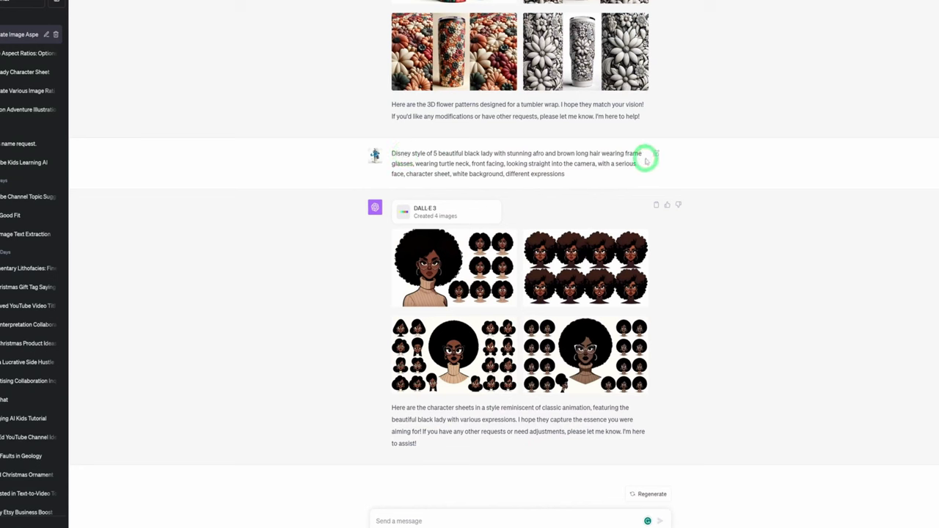
Step: Reuse the character-sheet prompt with 'Disney' replaced by 'pixar' and send it
left_click_drag(578, 176, 385, 157)
key("ctrl+c")
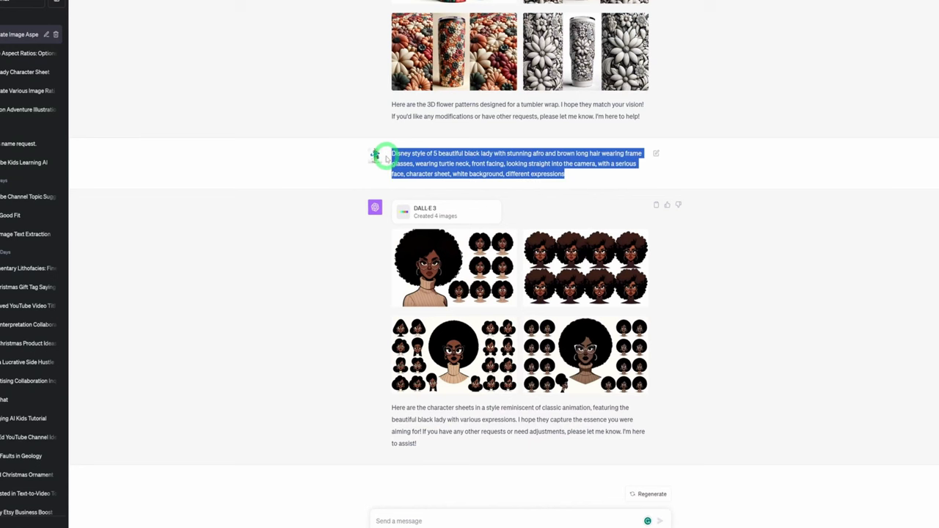
left_click(404, 515)
key("ctrl+v")
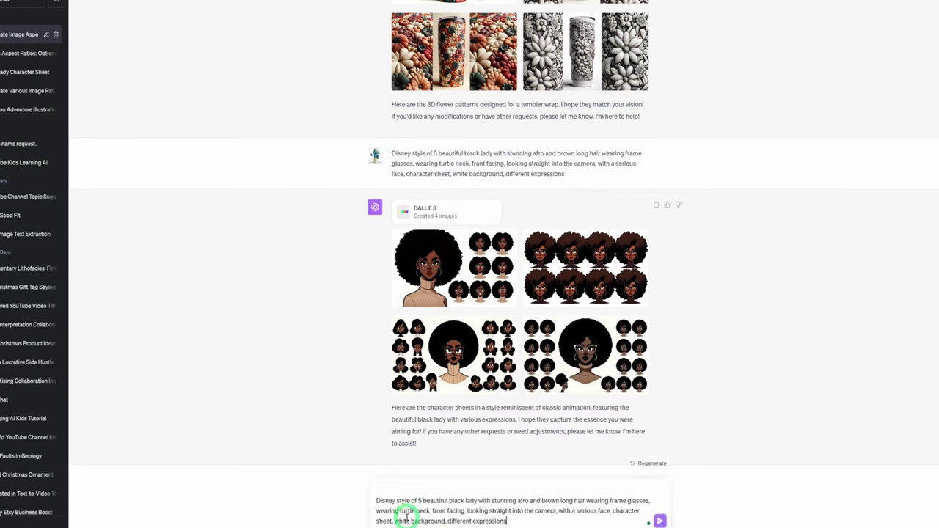
double_click(395, 502)
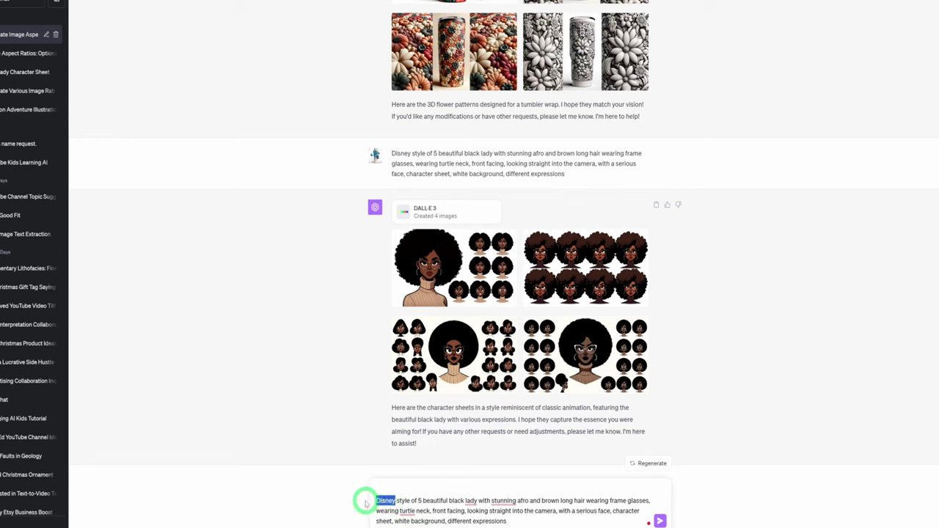
key("BackSpace")
type("pixar")
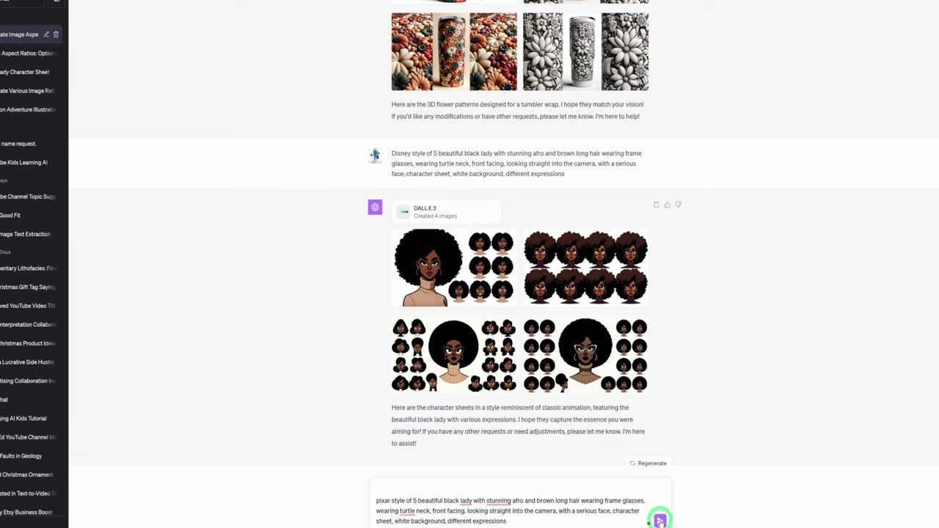
left_click(660, 520)
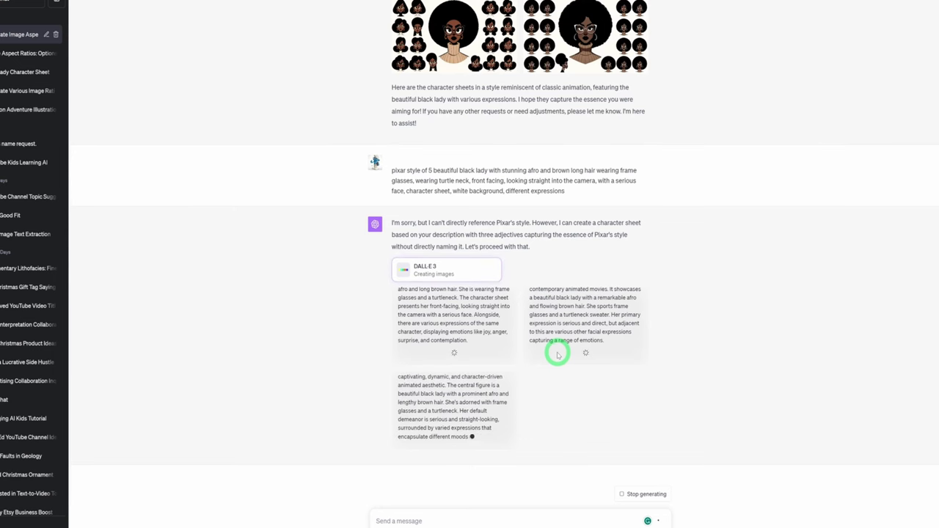
Step: View the earlier Disney-style character sheet at full size
scroll(660, 319, "up", 3)
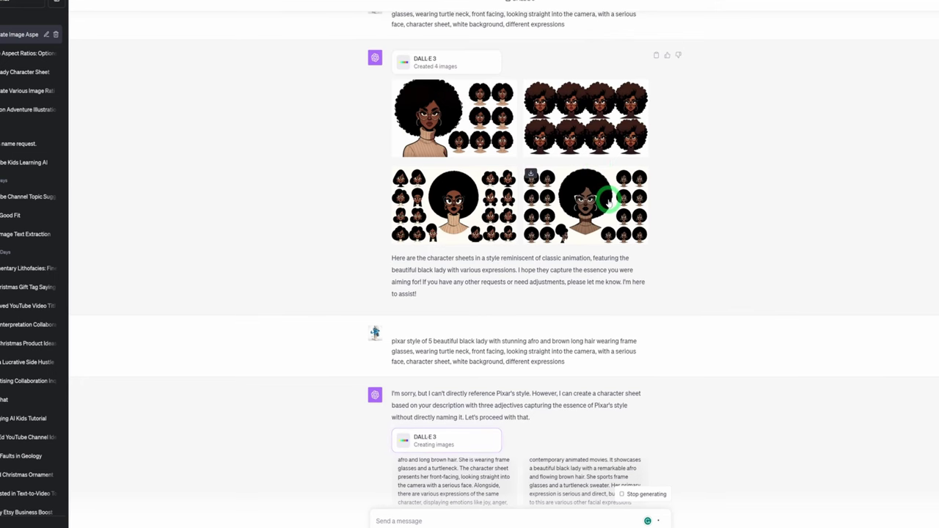
left_click(467, 125)
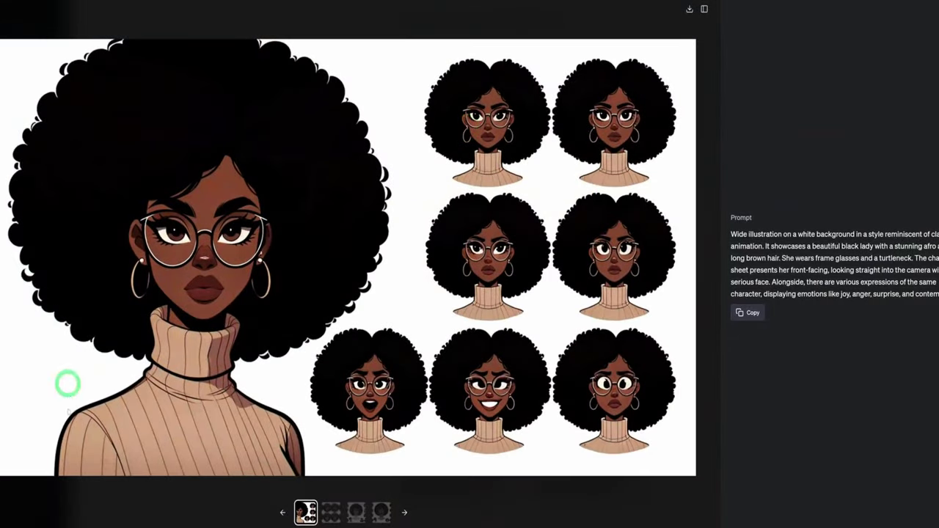
left_click(17, 35)
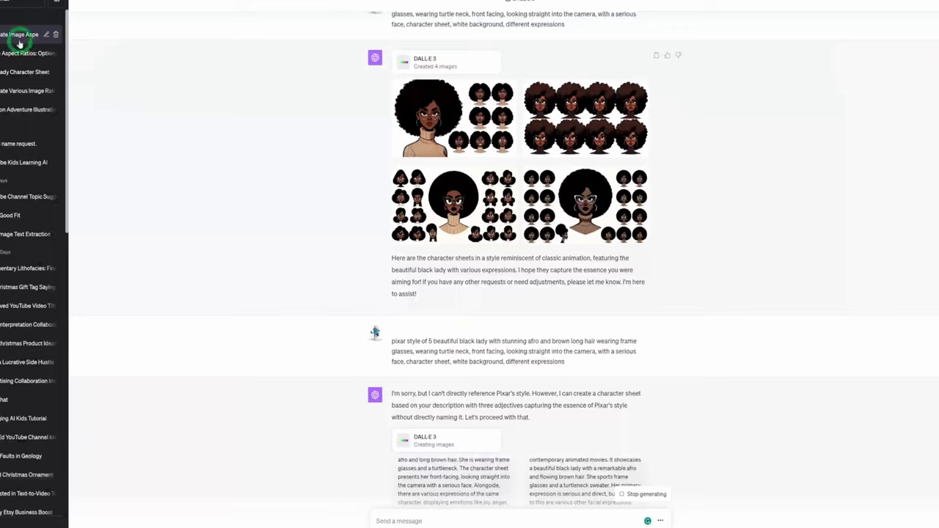
scroll(570, 345, "down", 5)
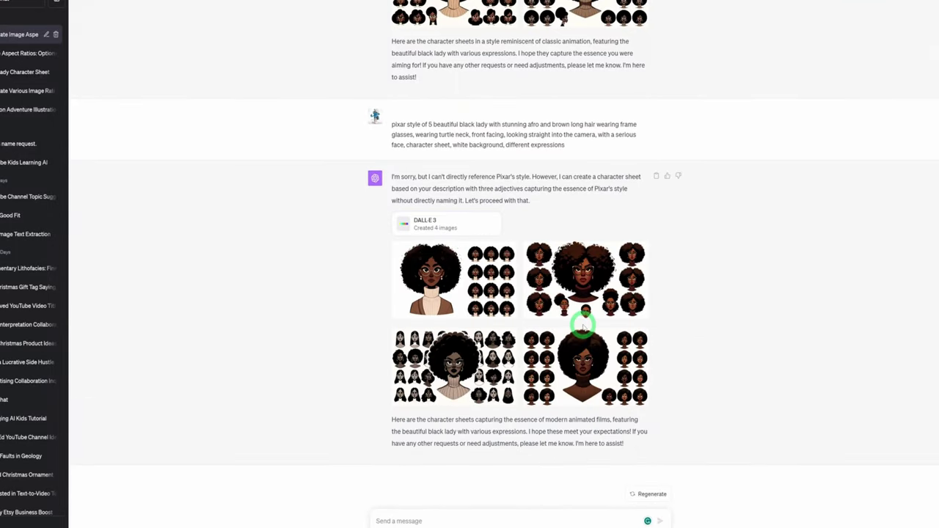
Step: Review the second, third and fourth Pixar-request character sheets at full size
left_click(579, 291)
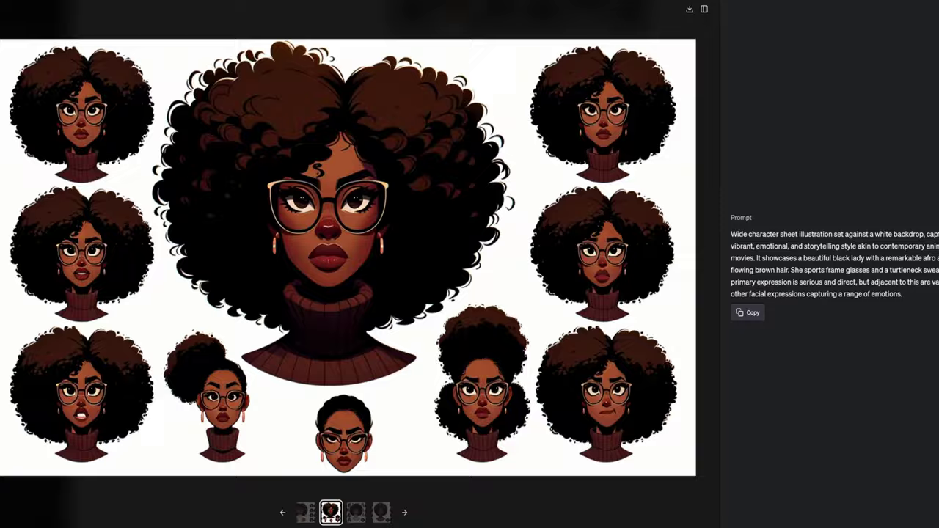
key("Escape")
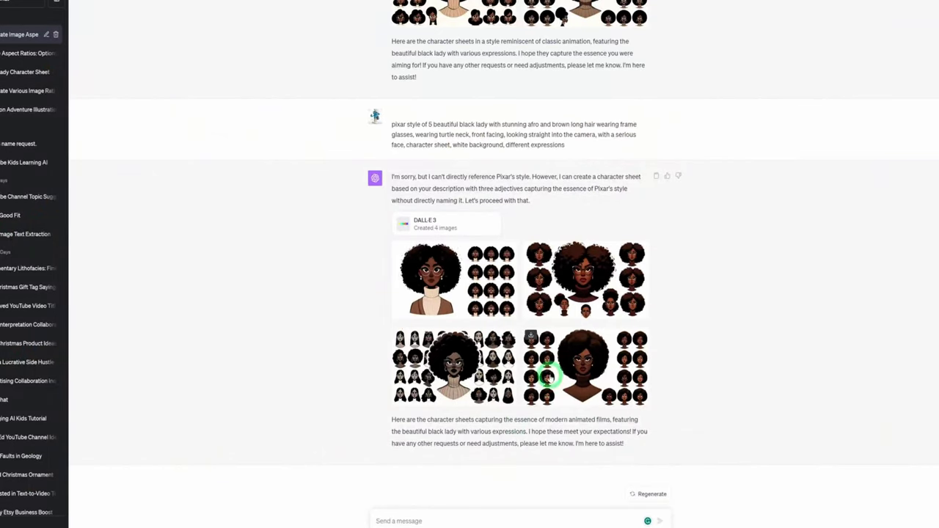
left_click(433, 363)
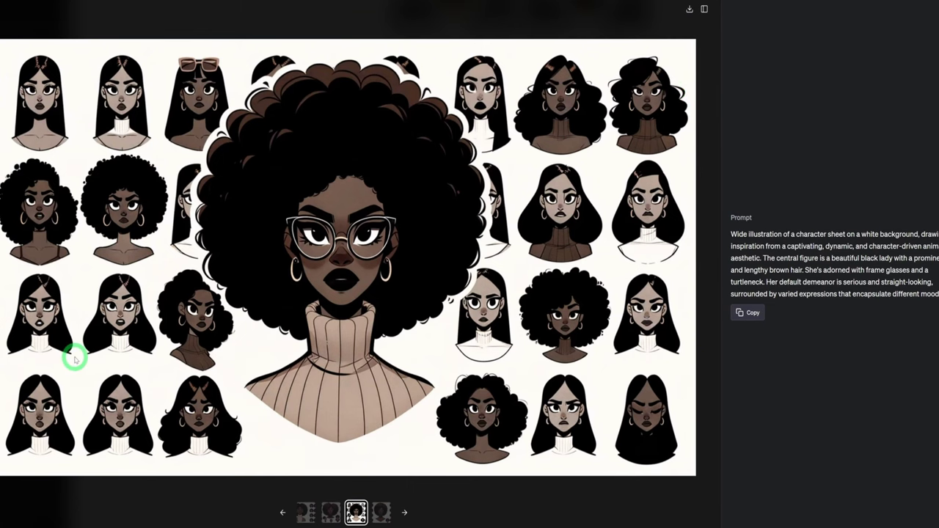
key("Right")
key("Escape")
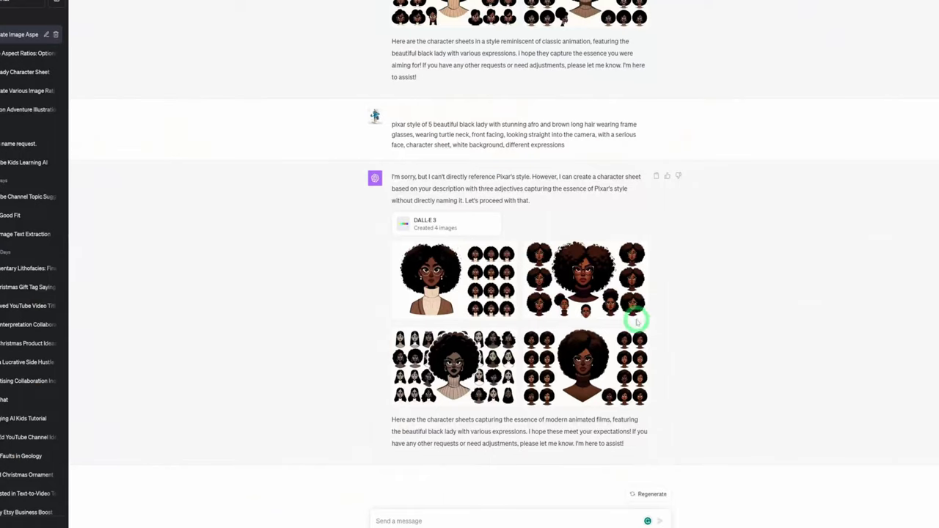
scroll(635, 323, "up", 4)
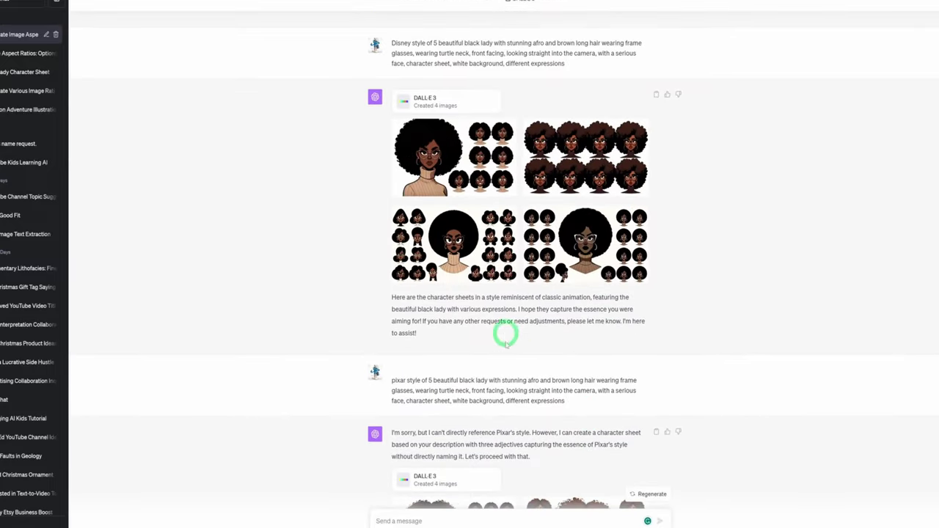
scroll(514, 337, "down", 3)
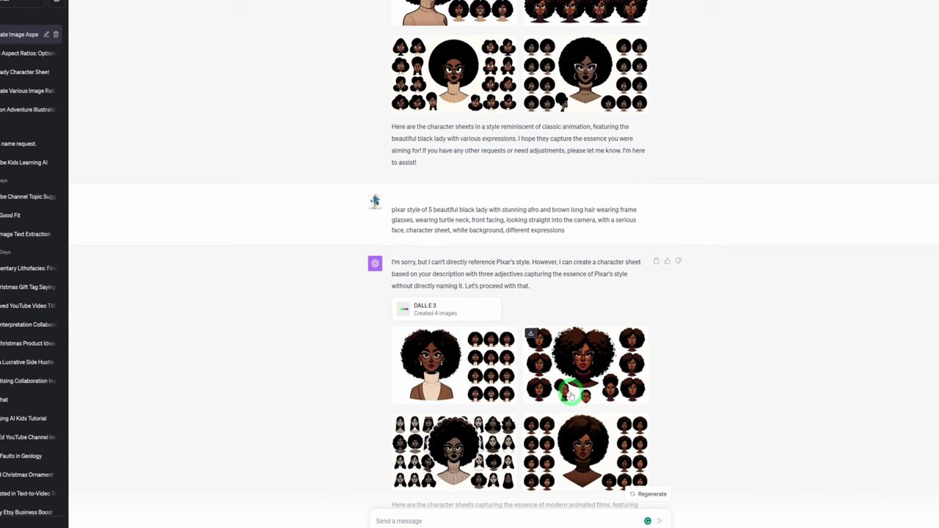
left_click(490, 386)
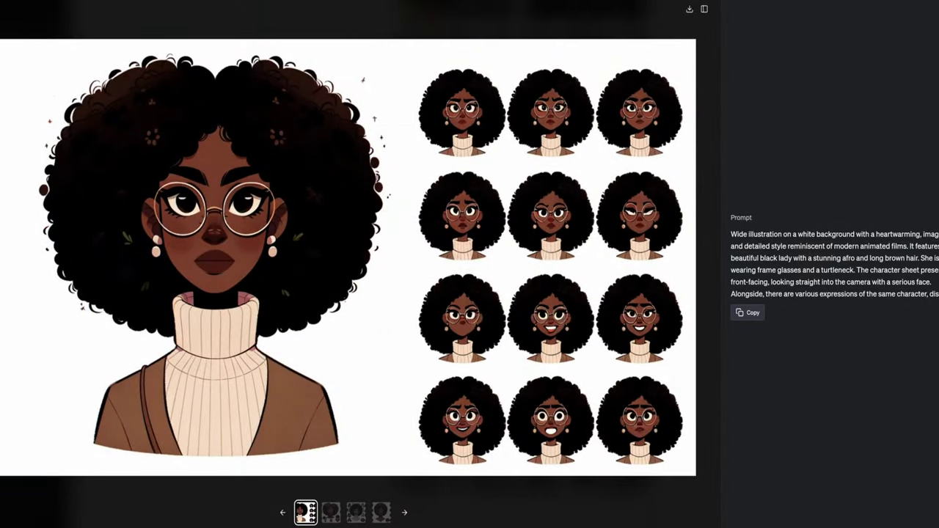
key("Escape")
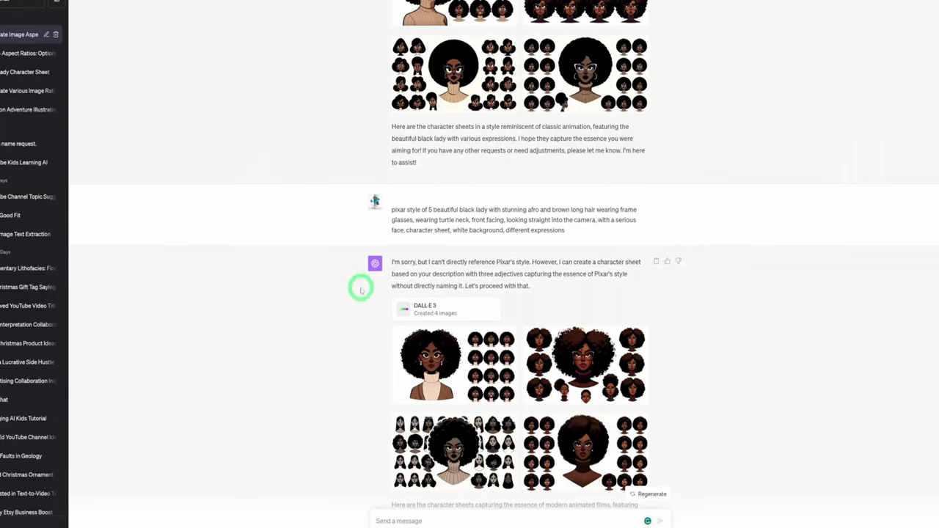